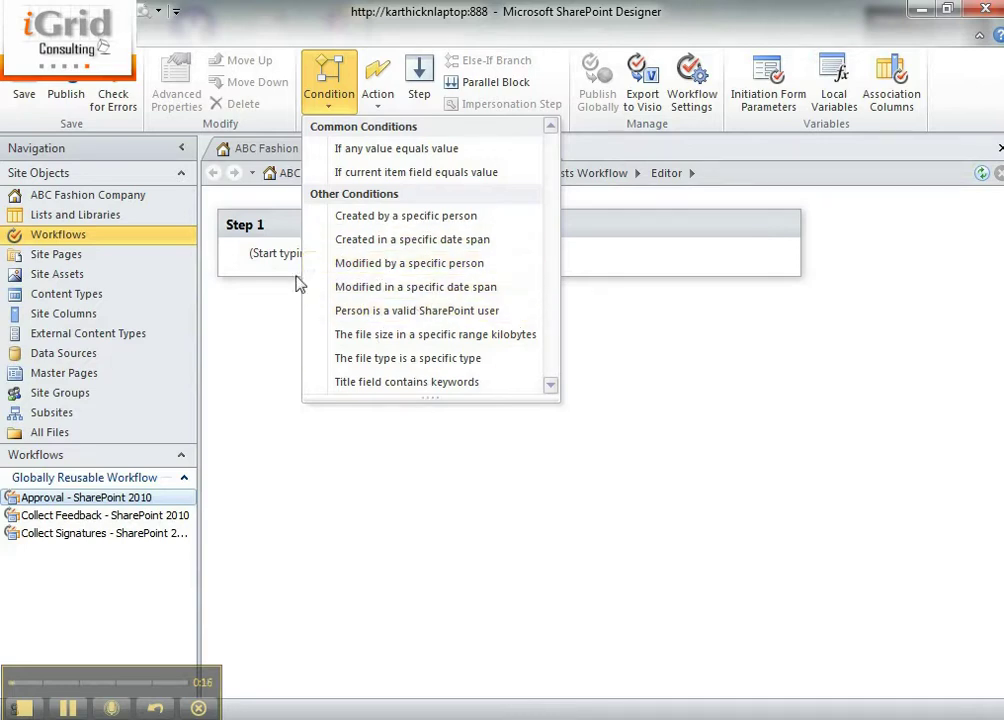
Browse the workflow actions list, then close it without adding anything
left_click(389, 104)
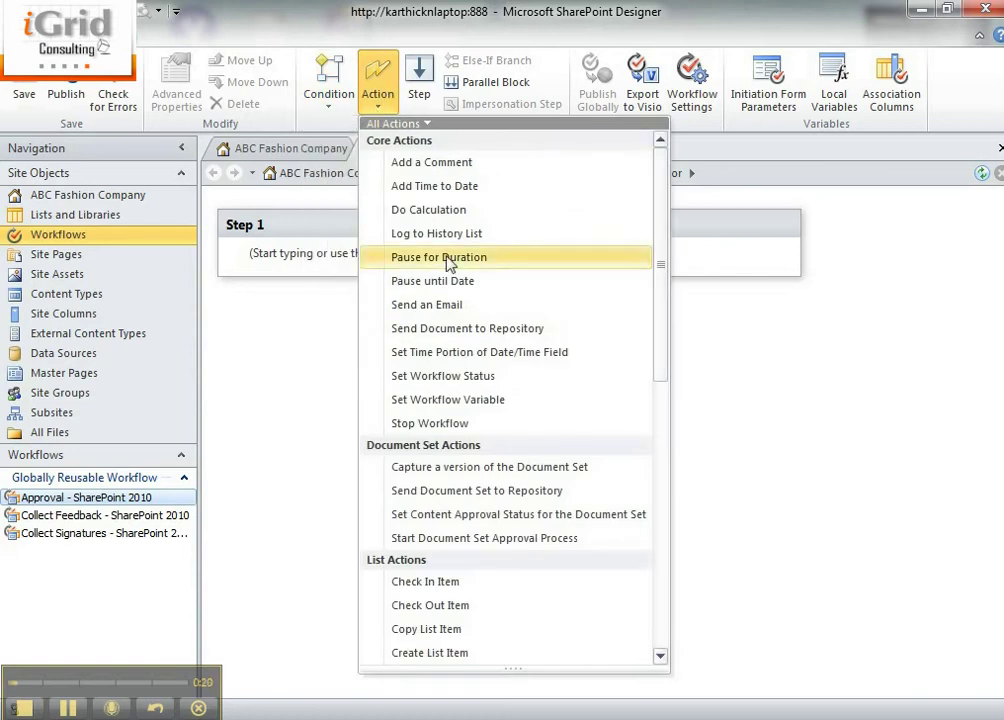
left_click(290, 247)
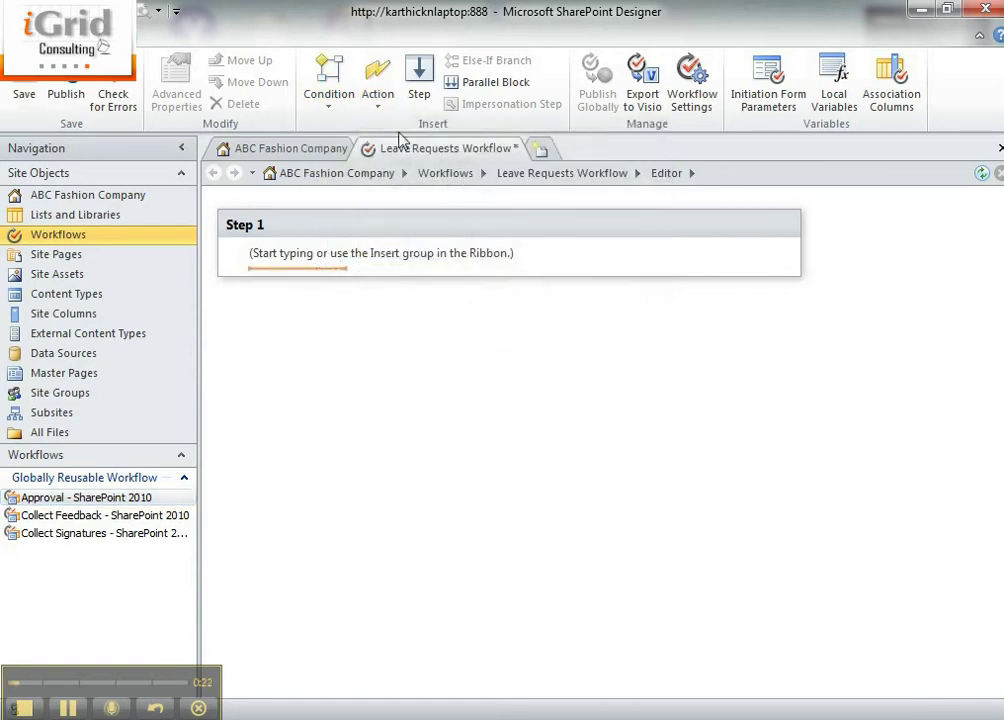
left_click(383, 95)
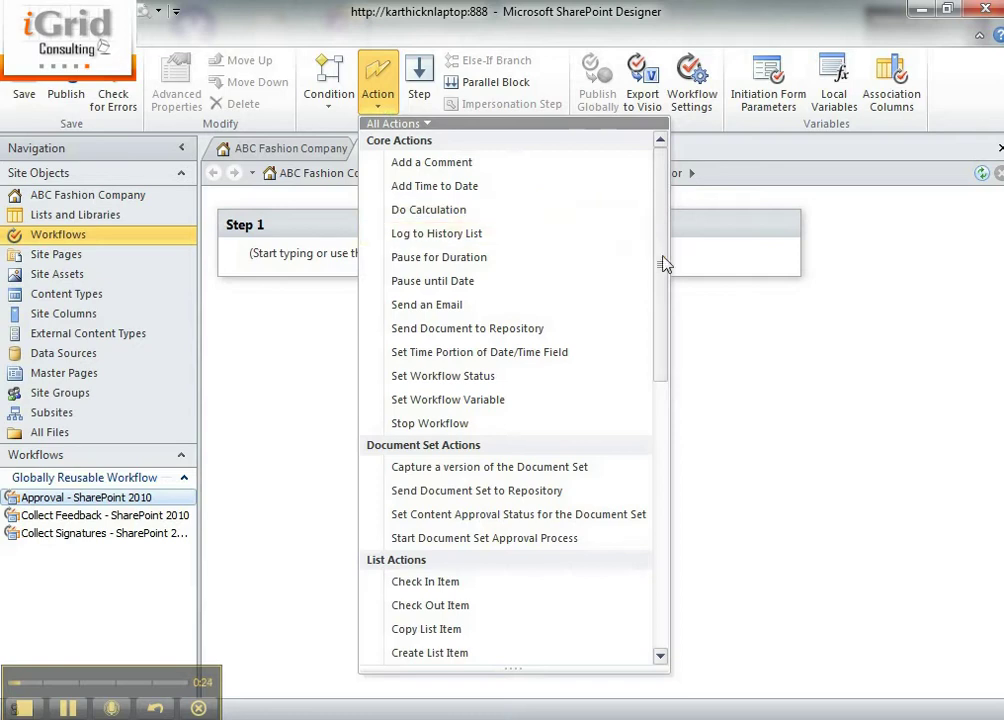
left_click_drag(666, 264, 692, 598)
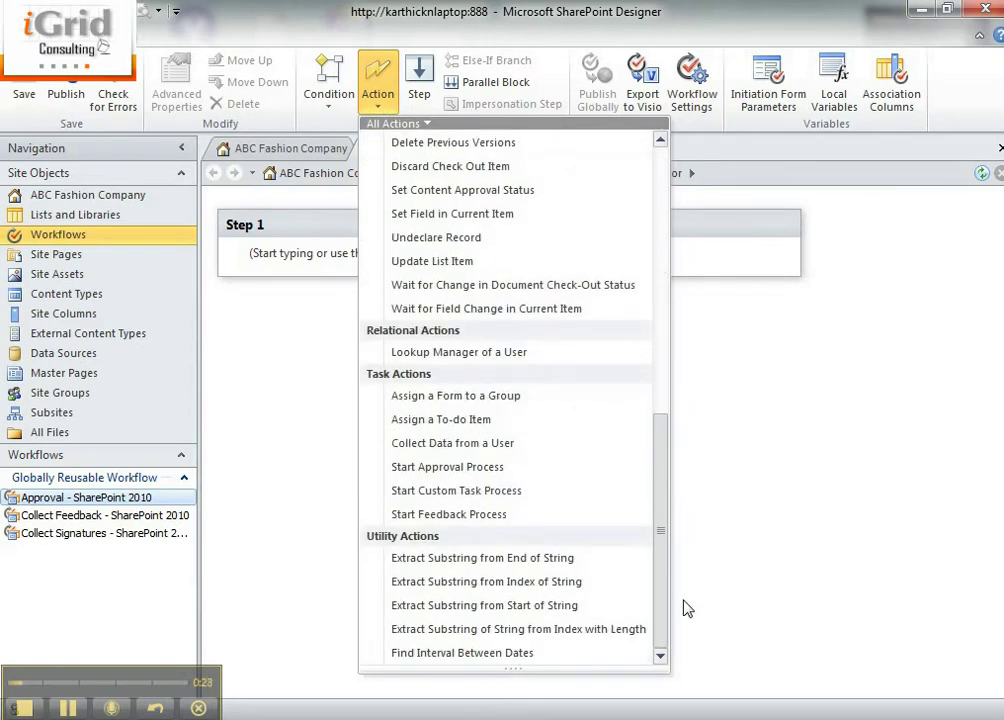
left_click(278, 254)
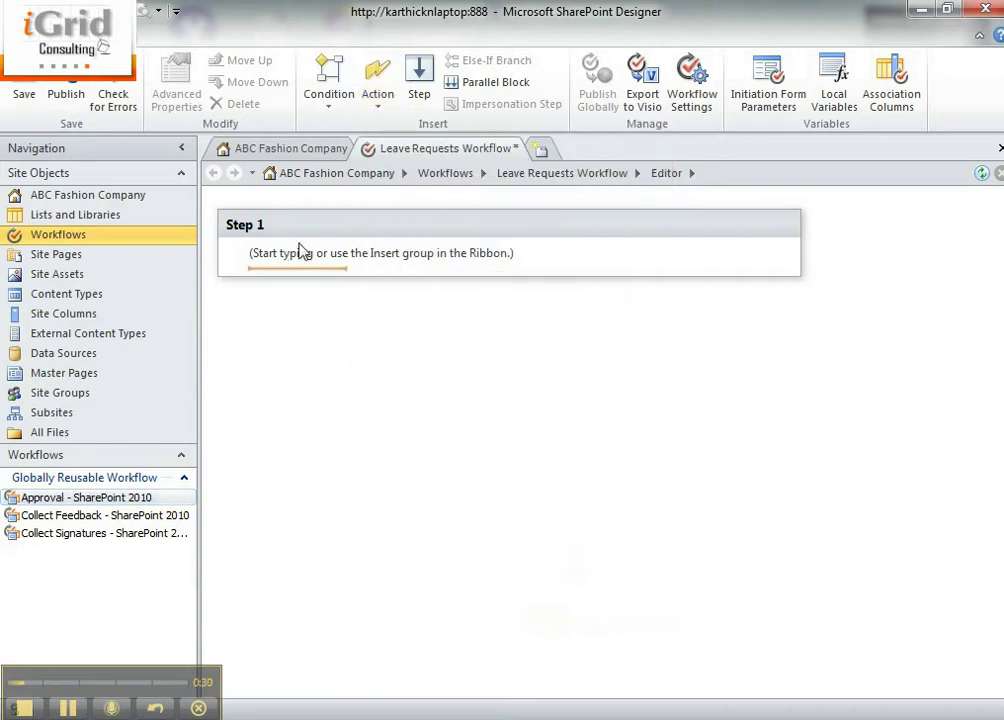
Add a Log to History List action with the message 'Workflow started'
type("Log")
key("Return")
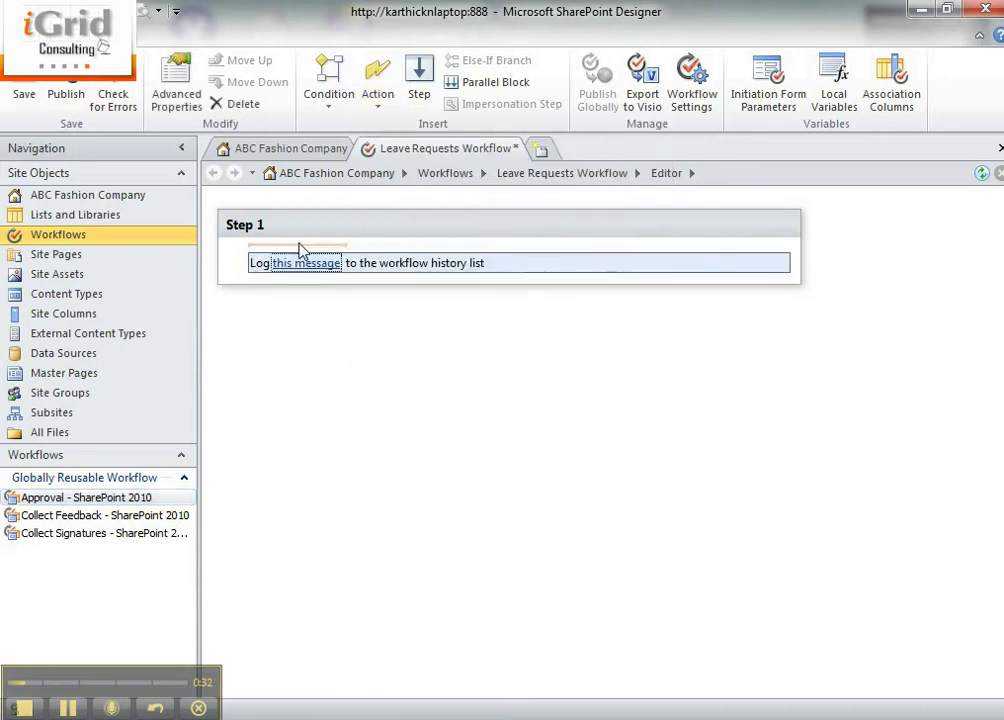
left_click(295, 264)
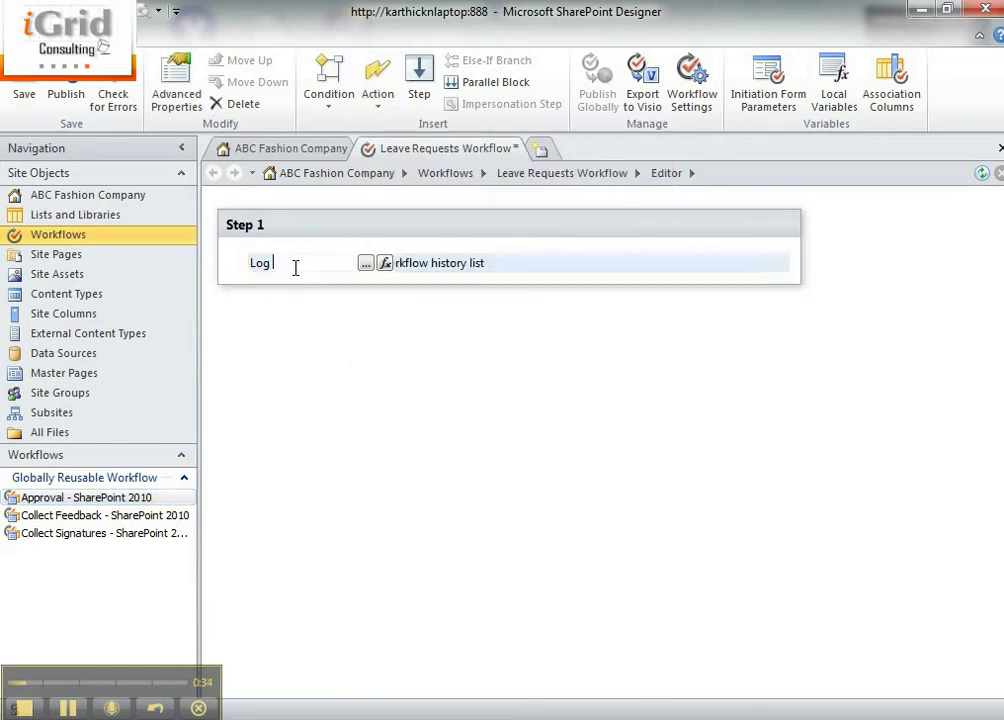
type("Workflow started")
key("Return")
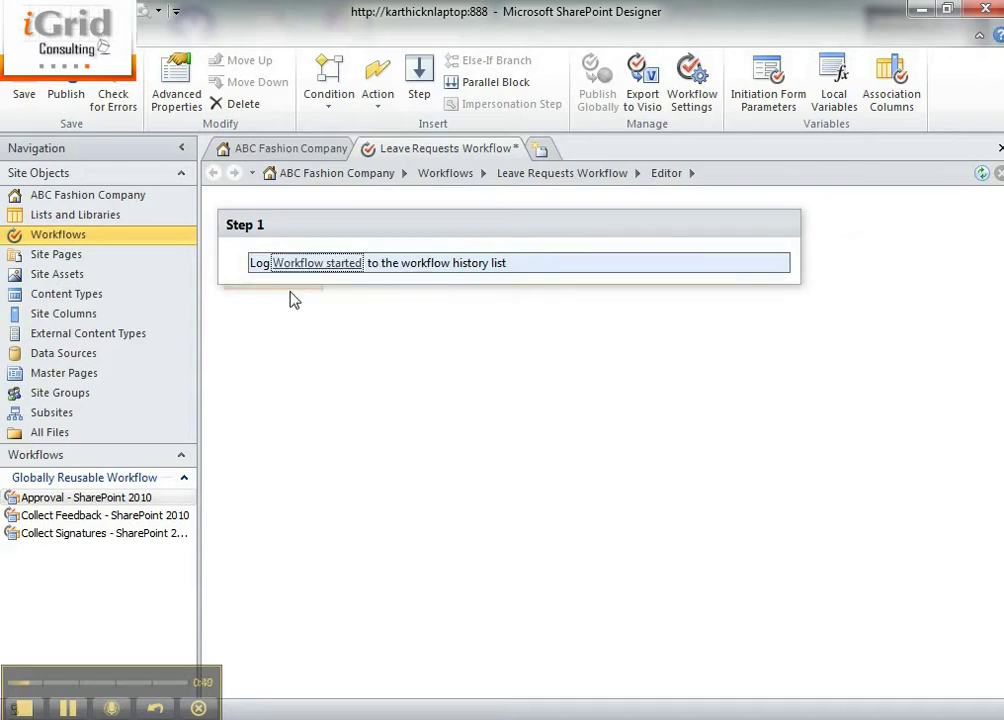
Insert a second Log to History List action below the first, leaving its message empty
left_click(295, 283)
type("Log")
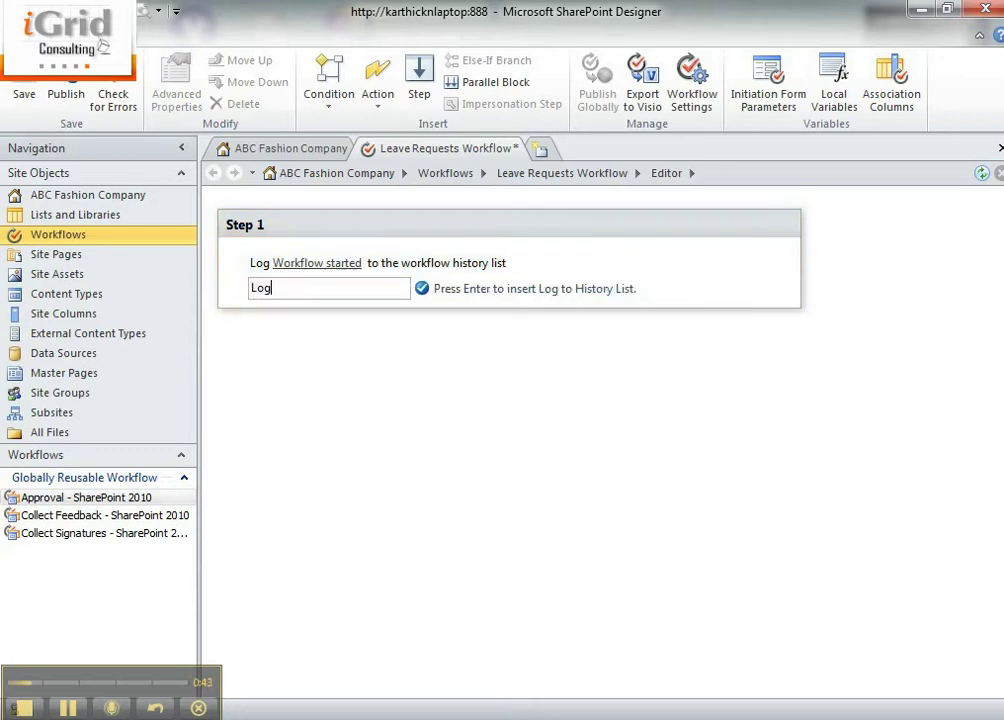
key("Return")
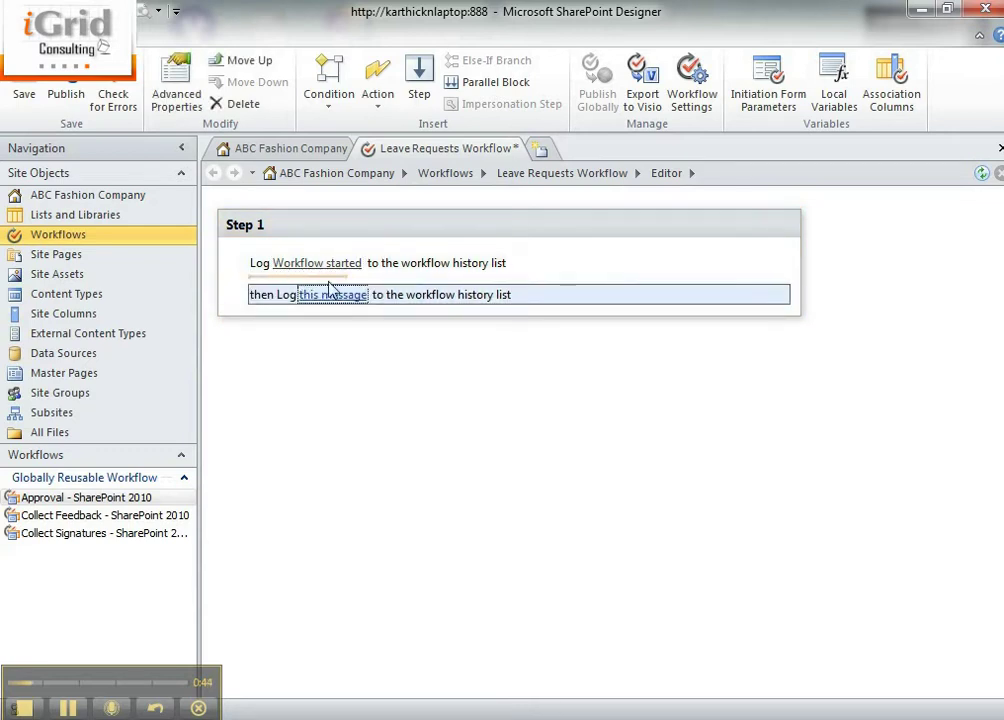
left_click(328, 294)
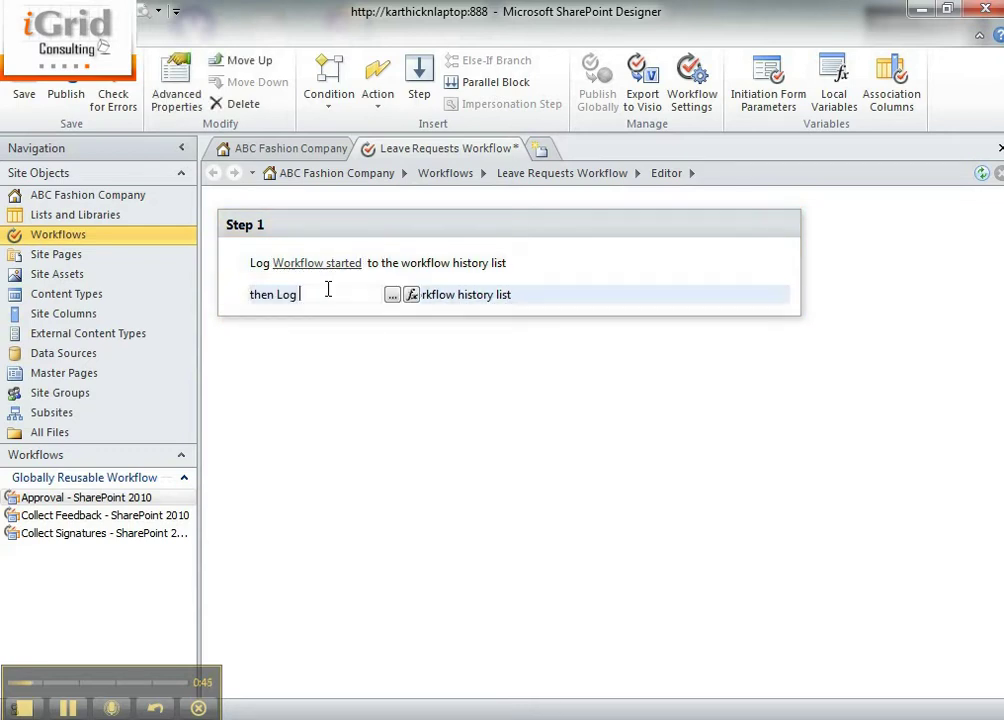
left_click(409, 297)
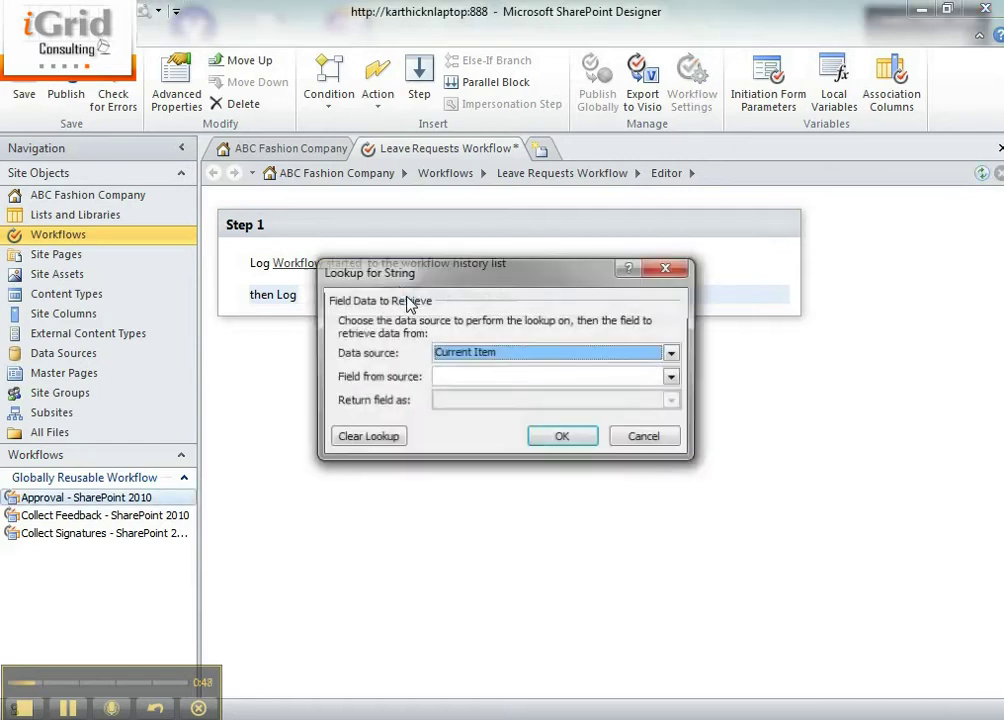
key("Escape")
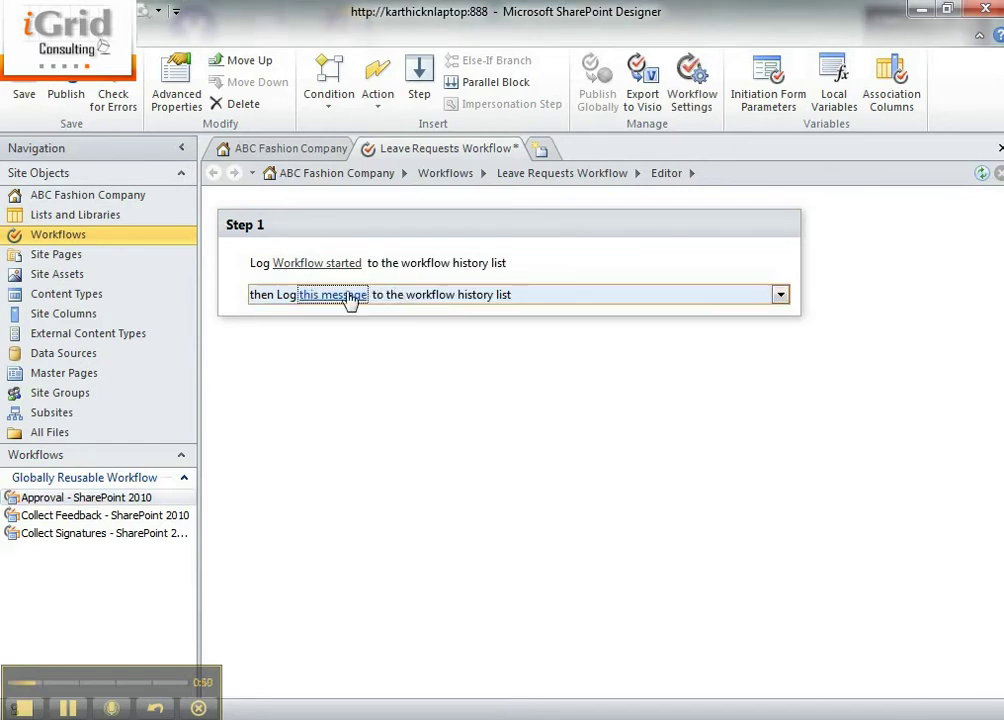
left_click(333, 295)
Look through the String Builder lookup data sources for the second message, then cancel without changes
left_click(390, 294)
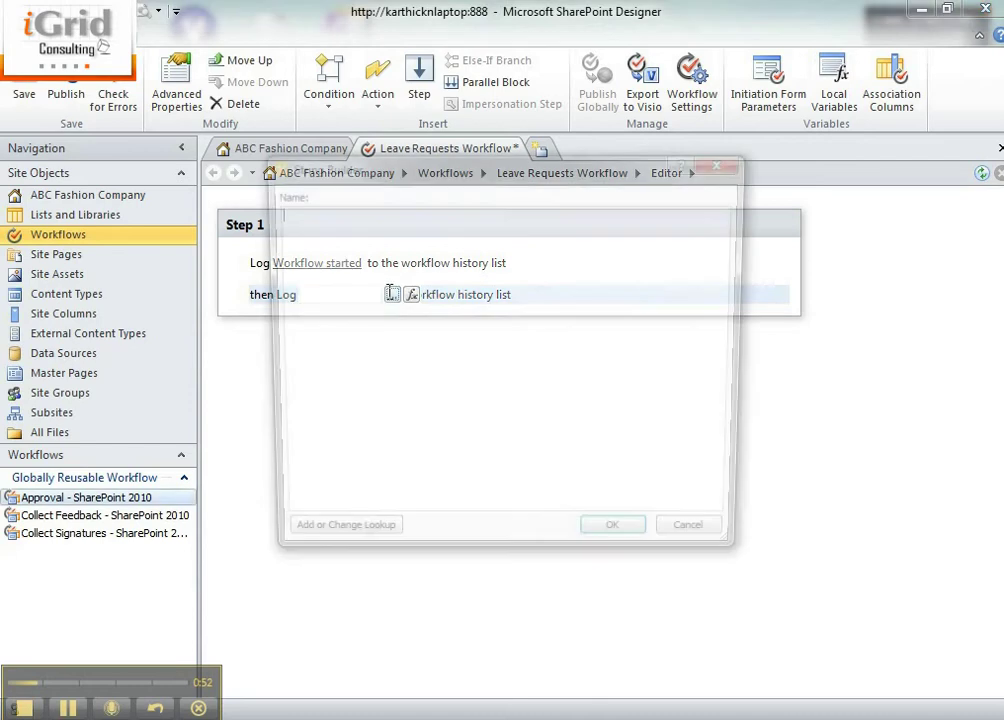
left_click(348, 547)
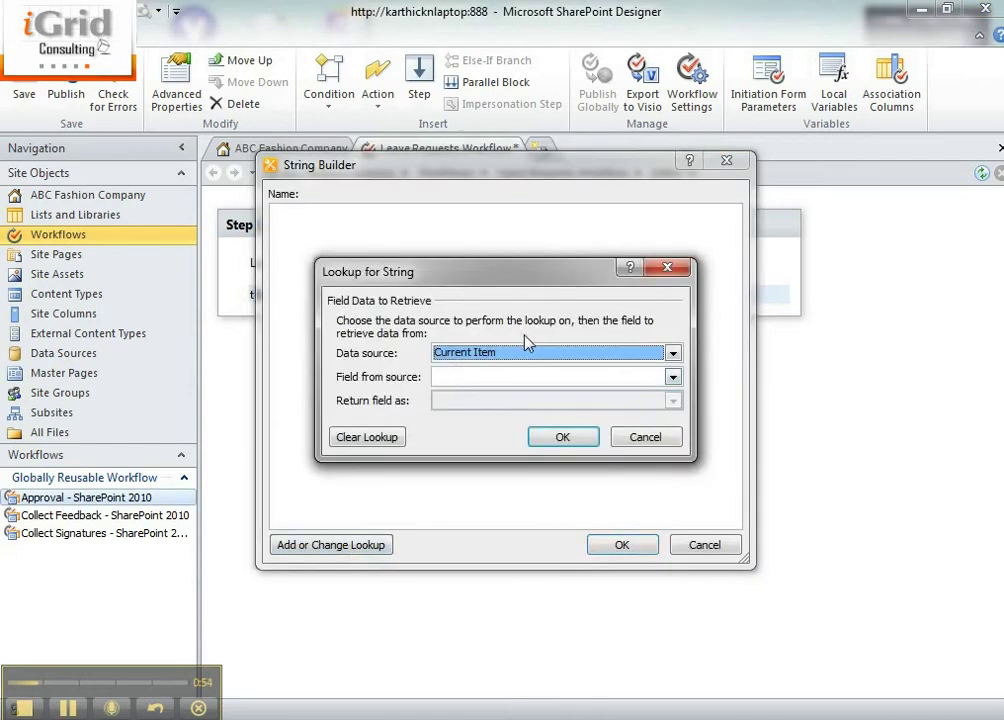
left_click(527, 351)
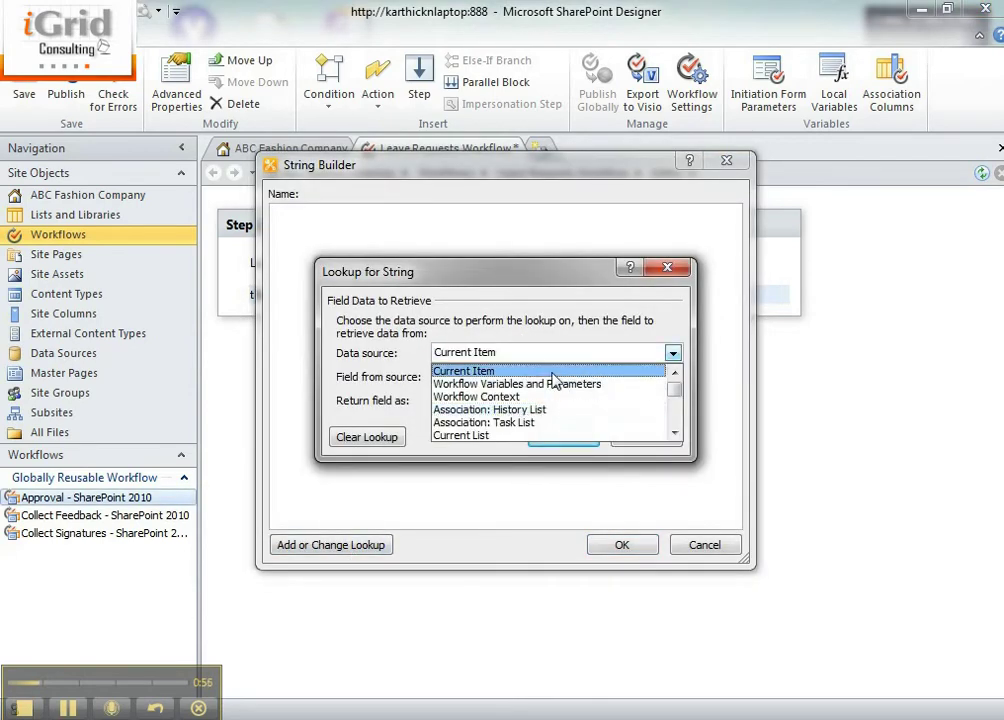
left_click(552, 373)
left_click(622, 354)
left_click(622, 354)
left_click(641, 440)
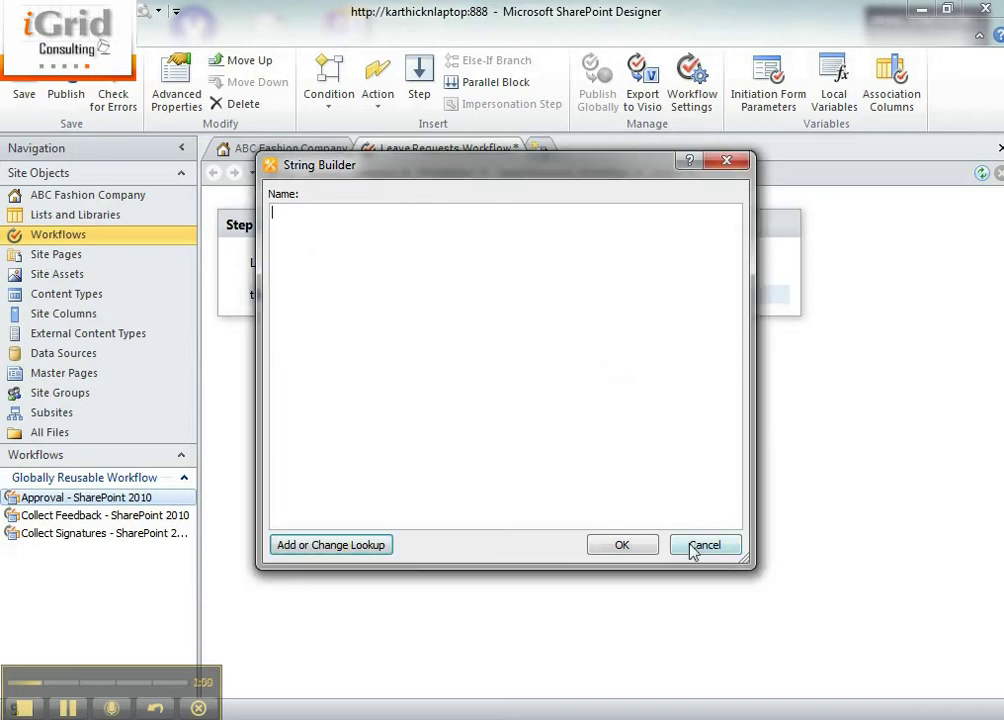
left_click(695, 547)
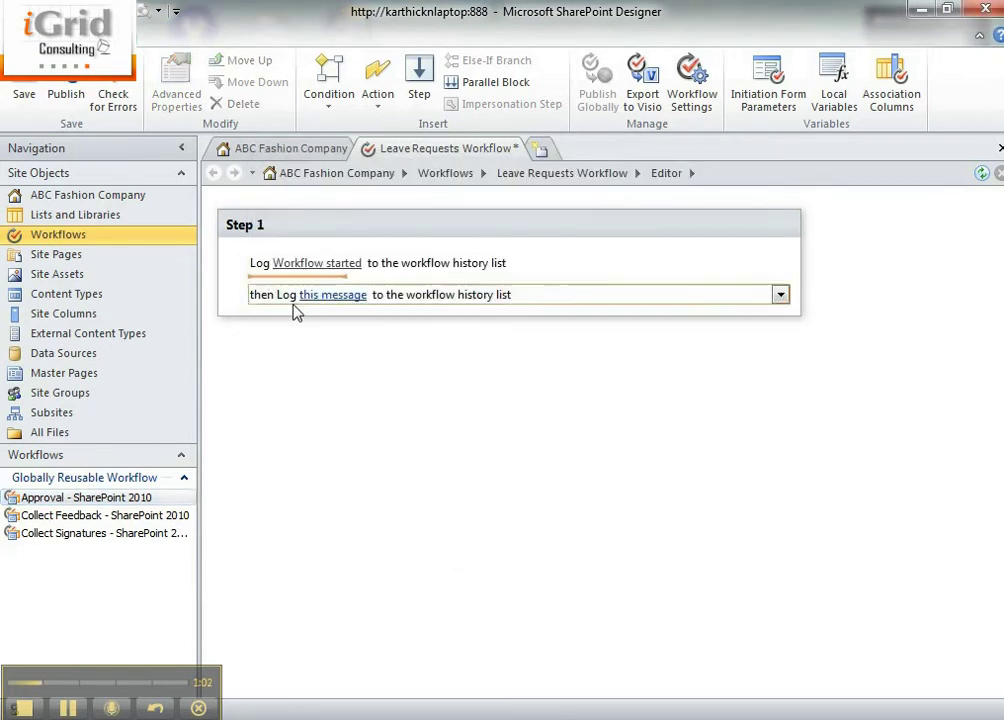
Add a Find Manager action for Current Item:Created By, with the output stored in Variable: manager
type("Look")
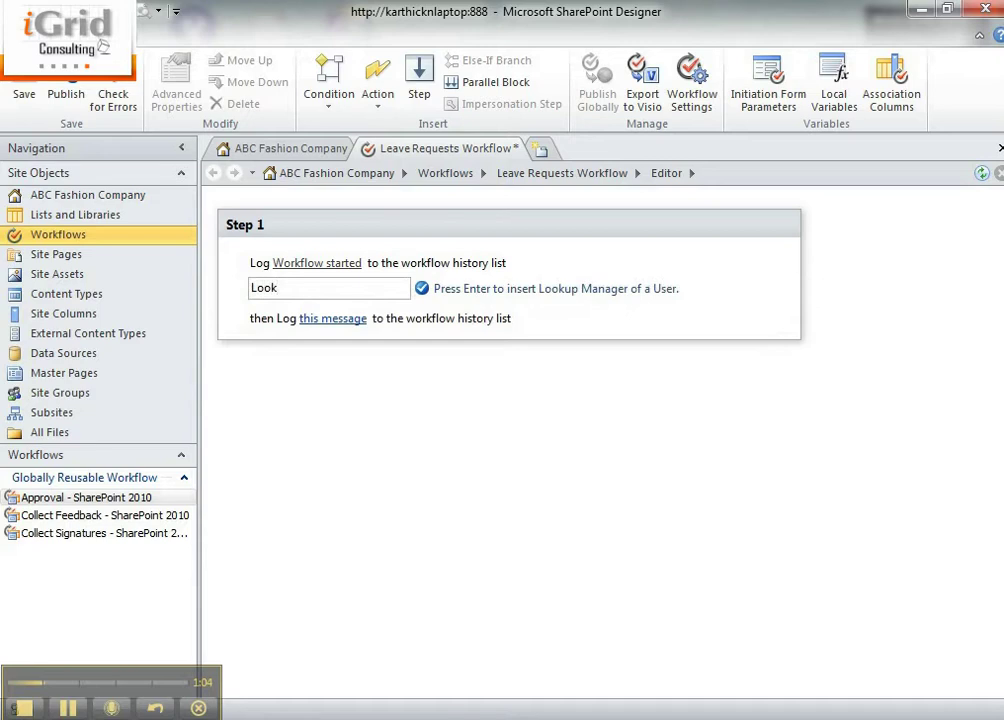
key("Return")
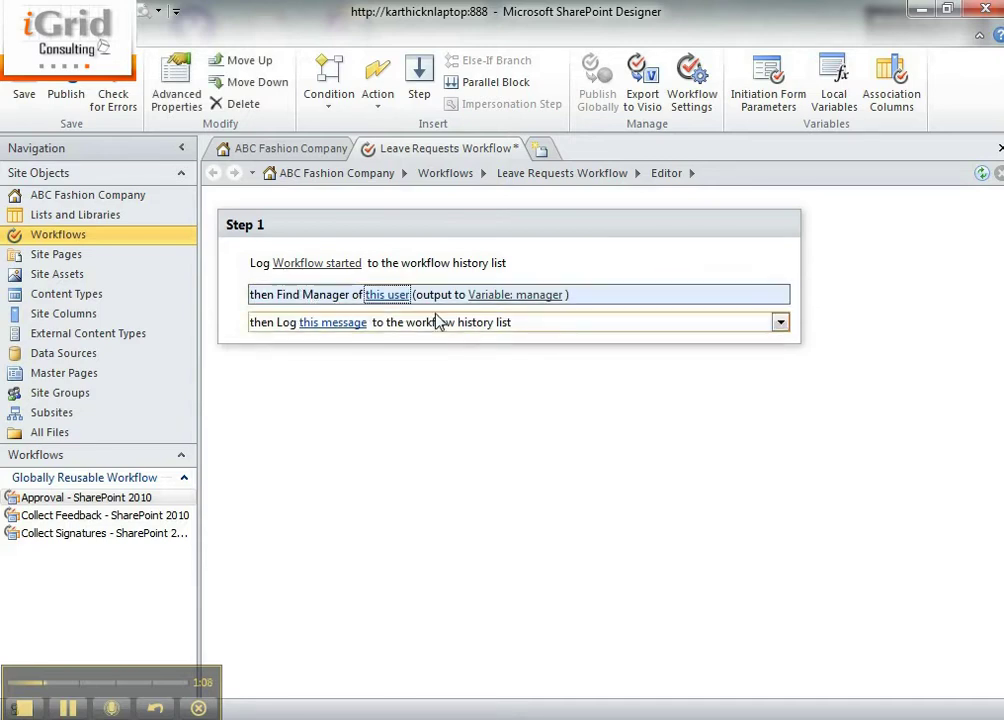
left_click(387, 295)
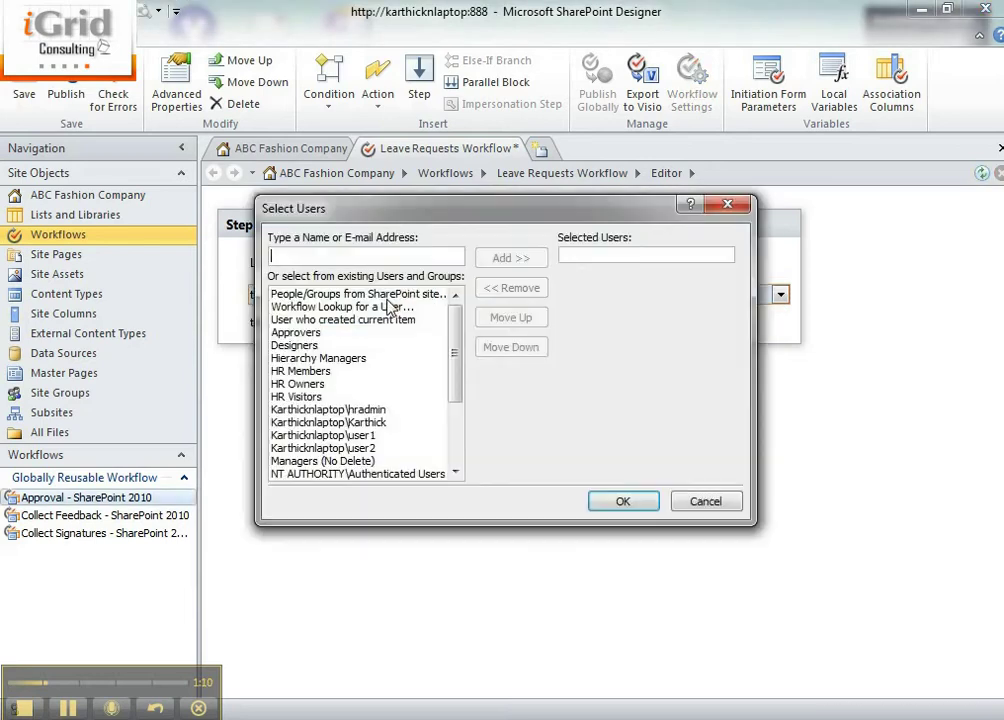
left_click(335, 320)
left_click(511, 258)
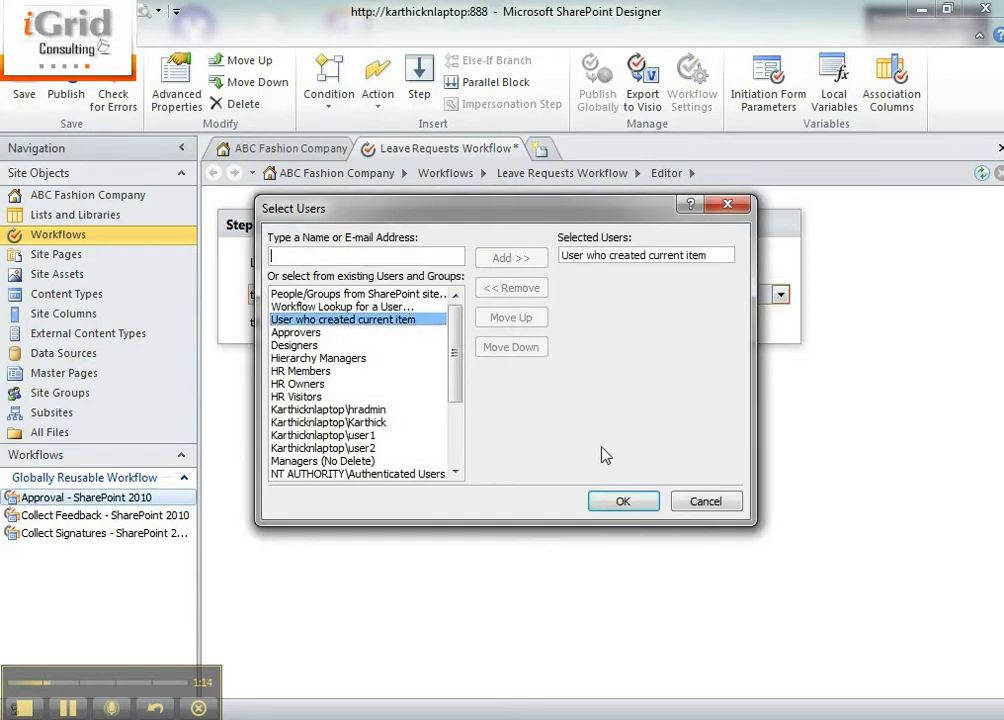
left_click(622, 502)
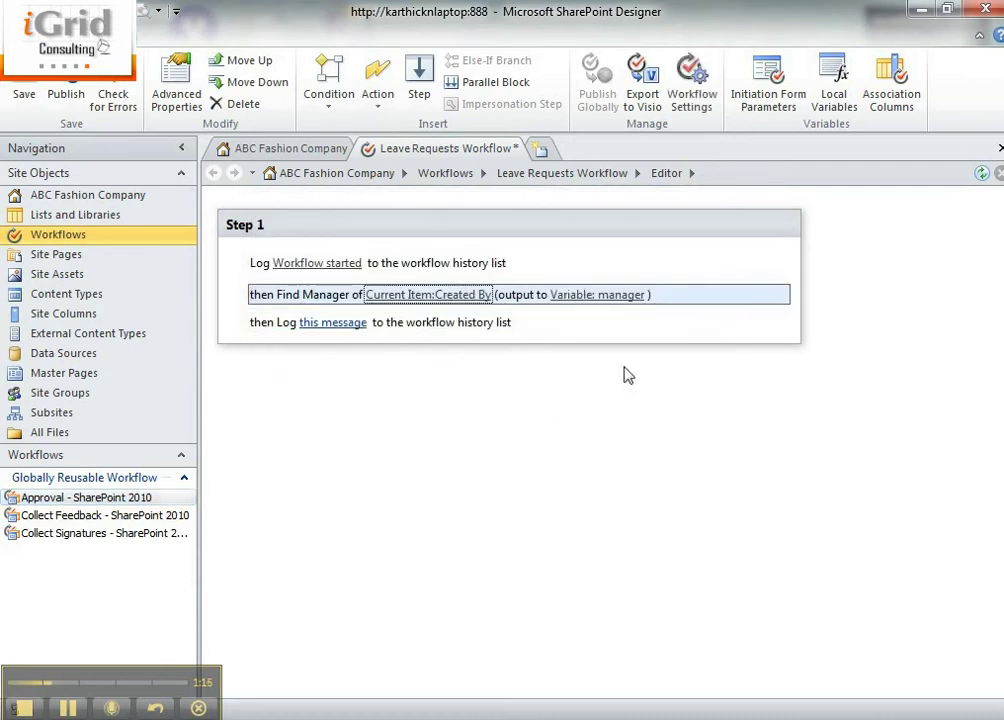
left_click(318, 323)
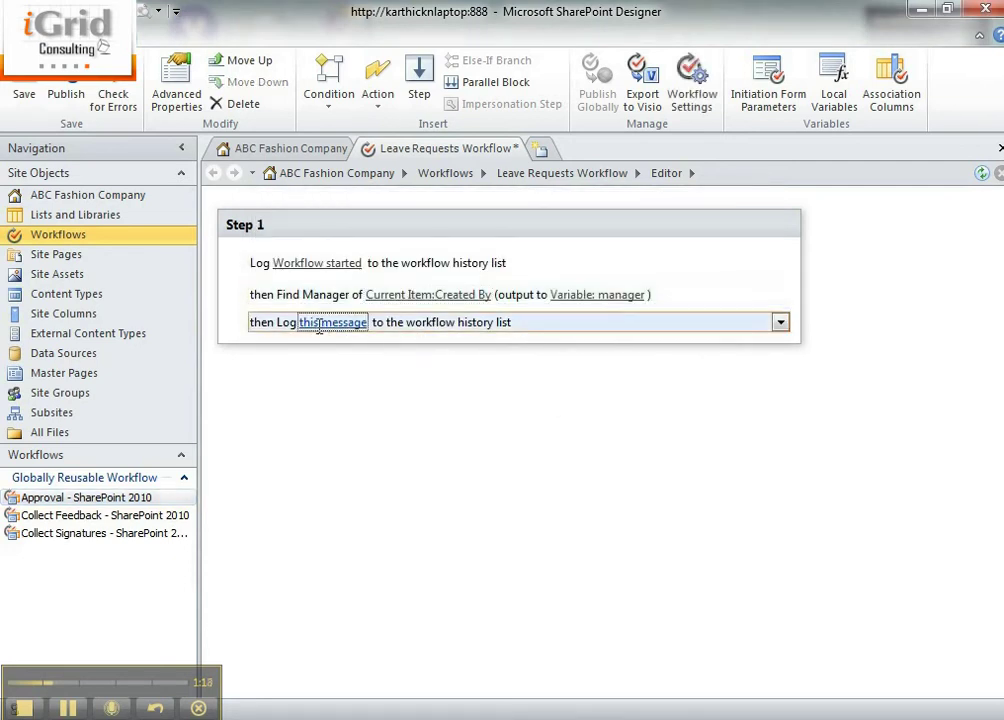
Insert the Workflow Variables and Parameters value Variable: manager into the second log message
left_click(392, 322)
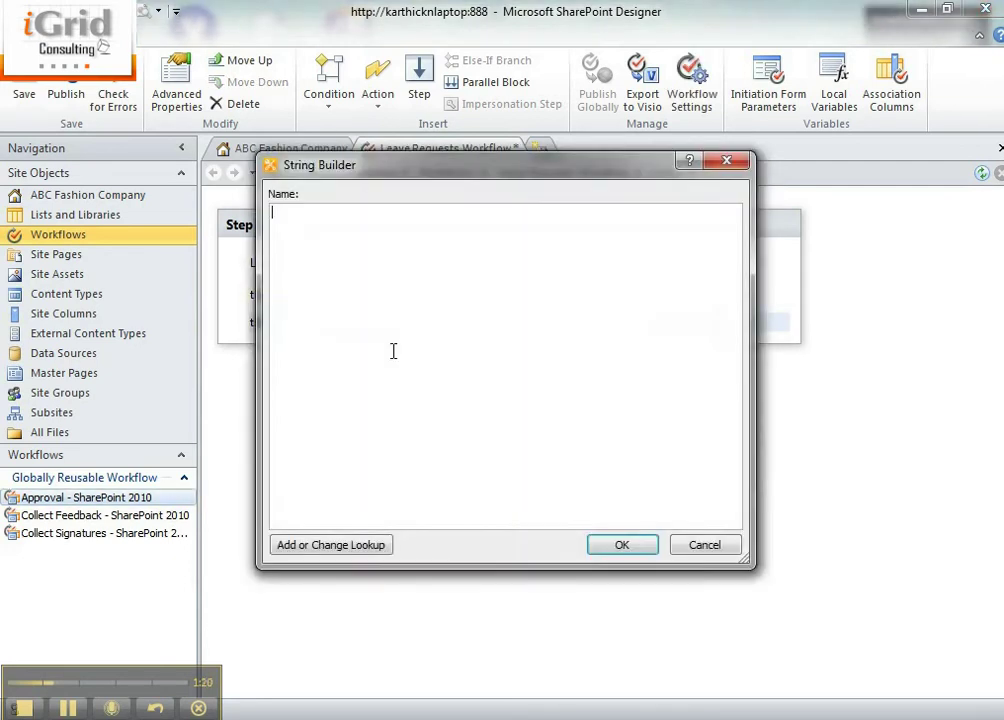
left_click(380, 548)
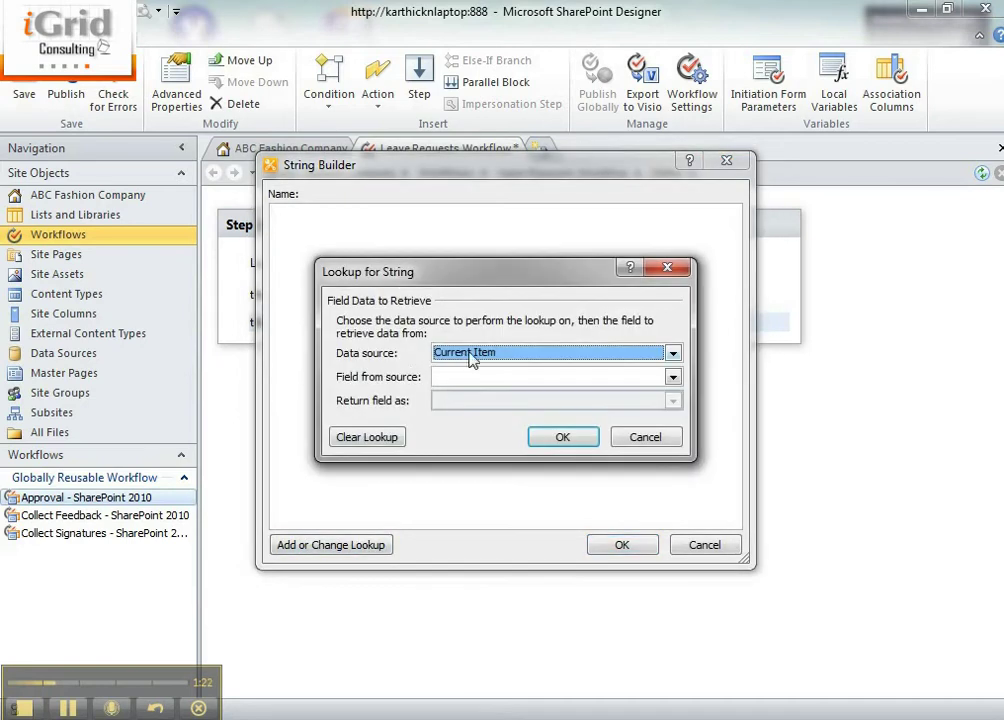
left_click(632, 436)
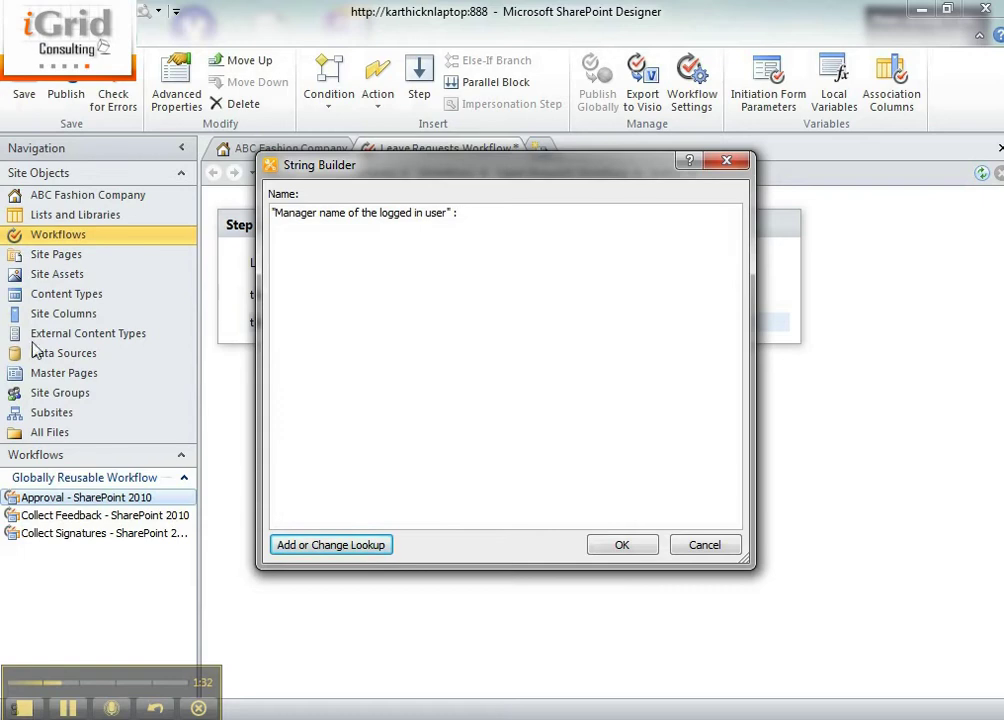
left_click(345, 548)
left_click(673, 353)
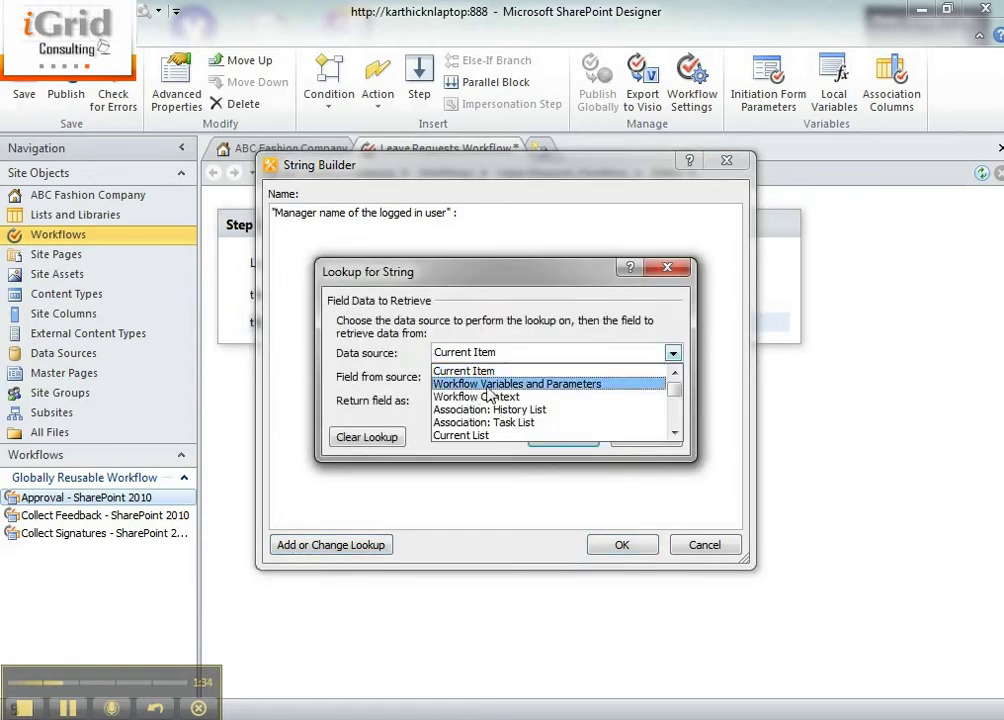
left_click(497, 385)
left_click(494, 381)
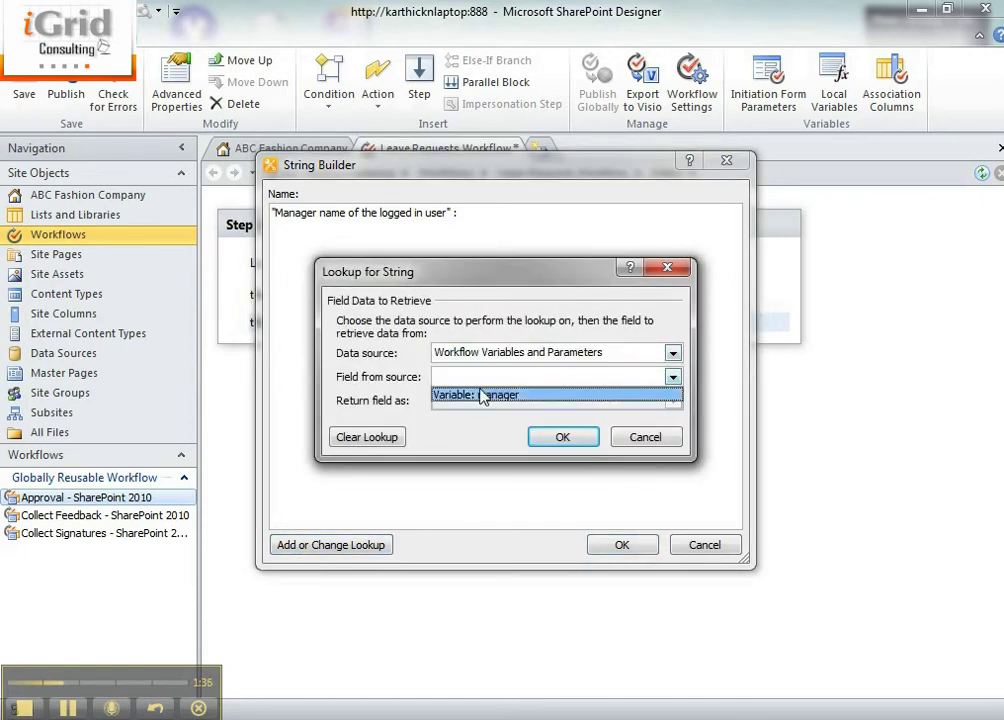
left_click(525, 400)
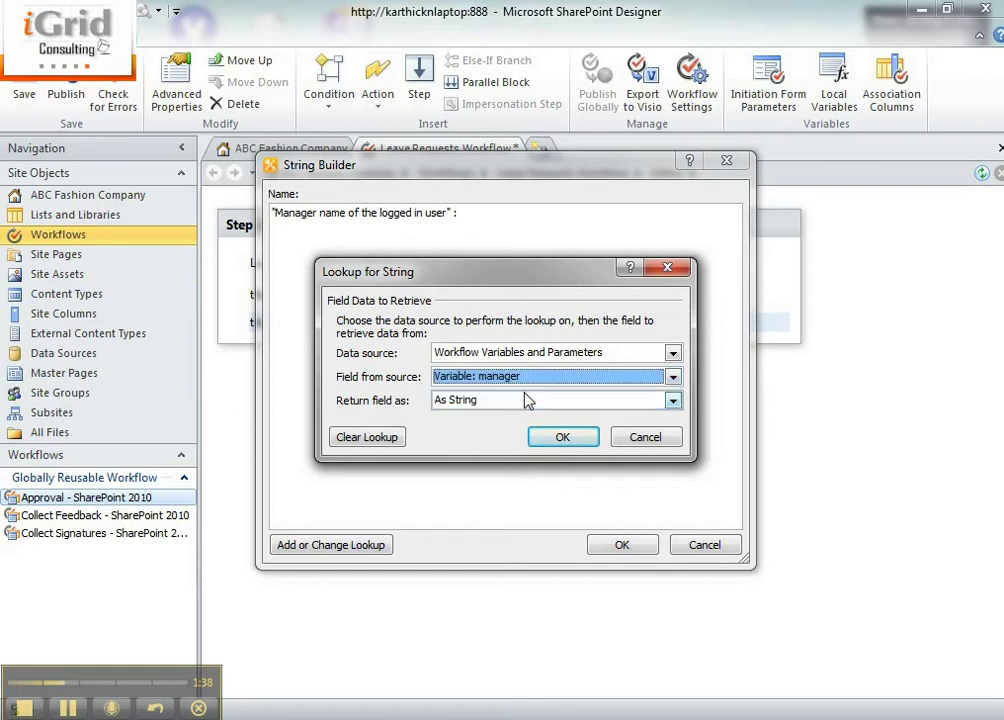
left_click(552, 429)
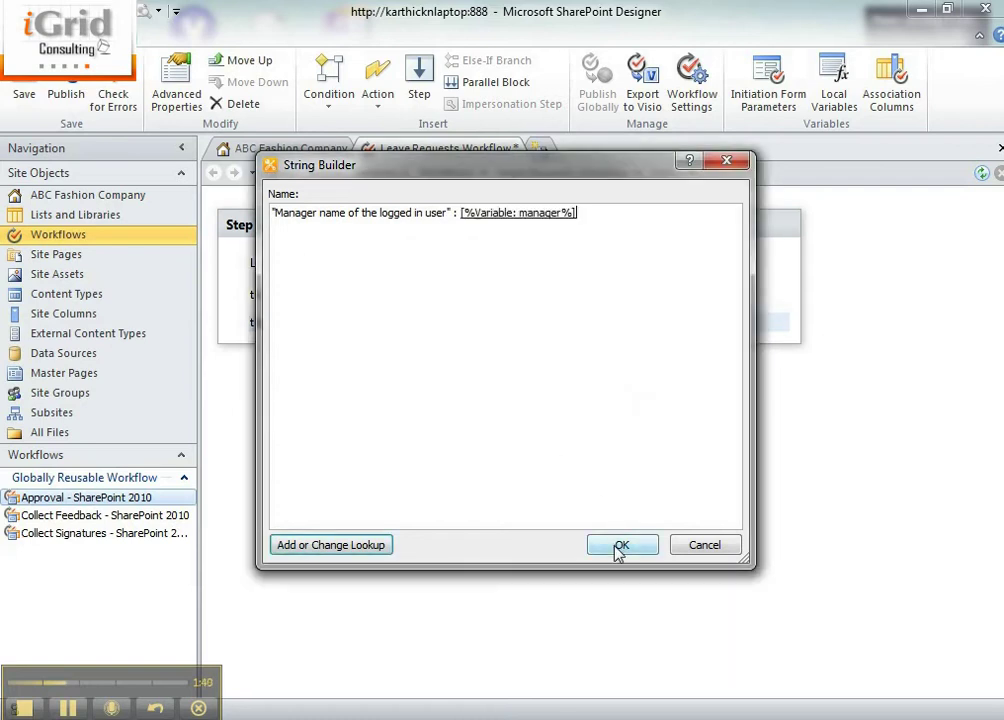
left_click(619, 546)
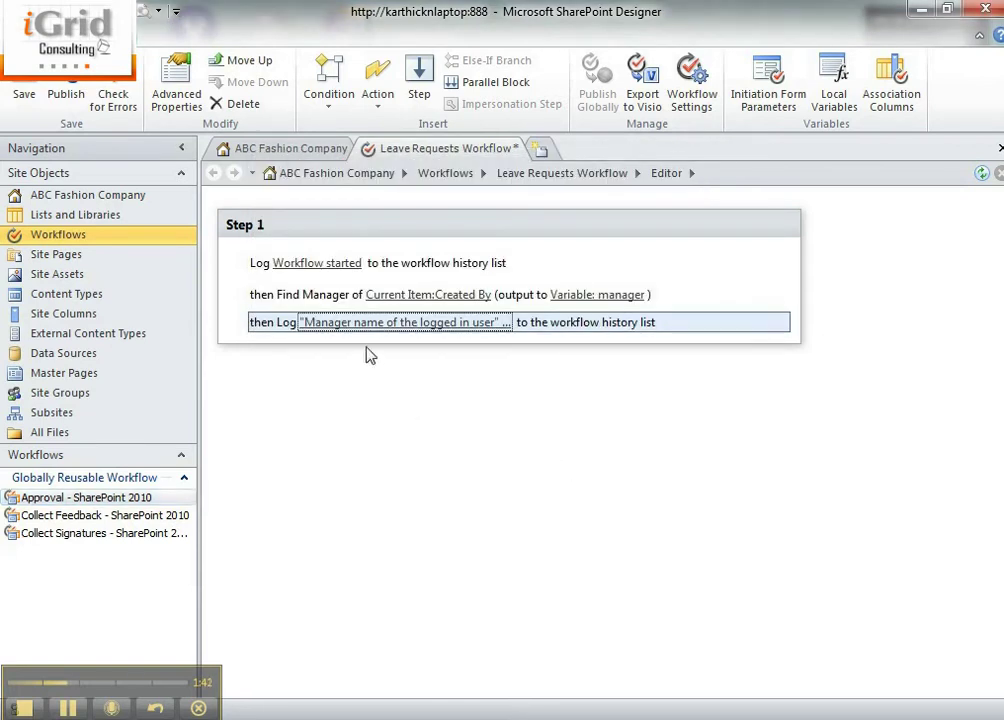
Remove the quotation marks around 'Manager name of the logged in user :' in the message
left_click(345, 322)
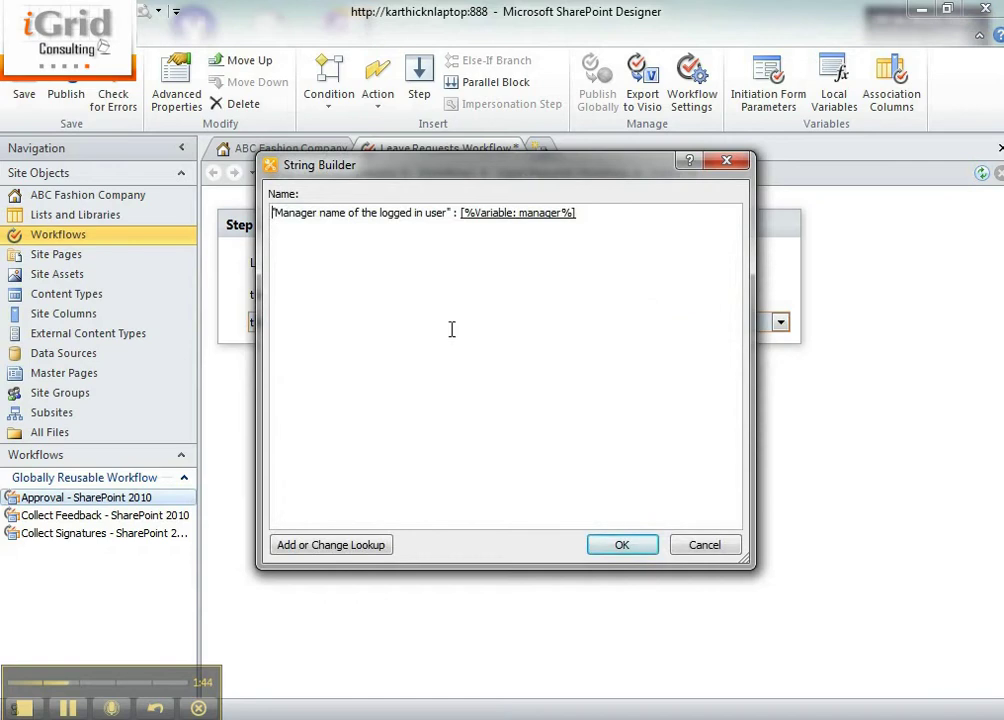
key("Delete")
key("ctrl+Right")
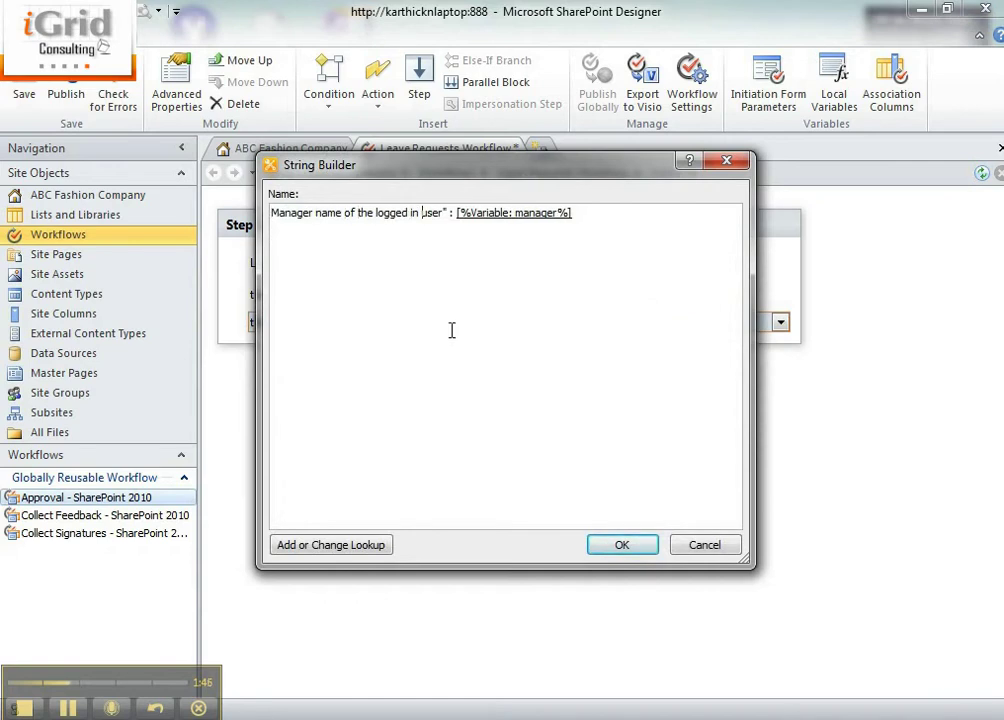
key("Delete")
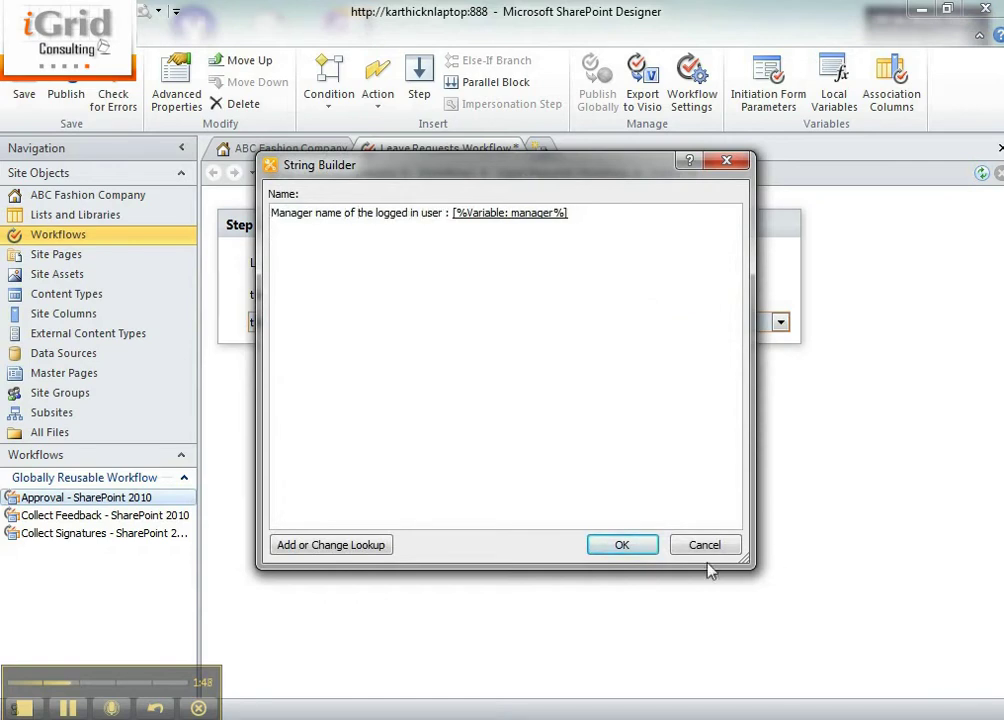
left_click(620, 546)
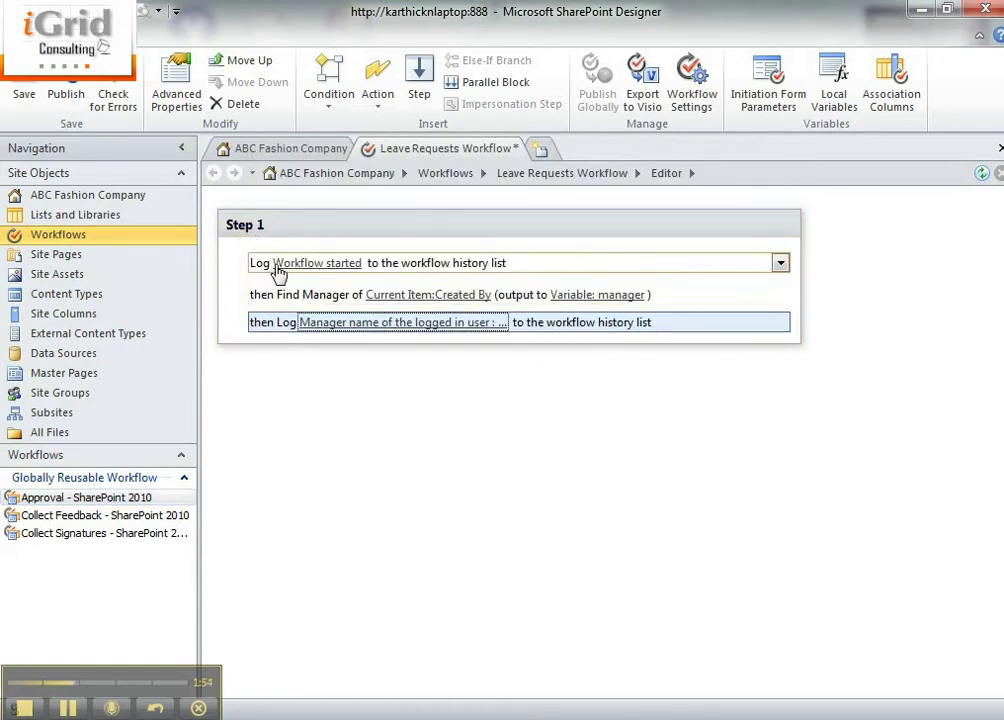
Add a period to the end of the first log message so it reads 'Workflow started.'
left_click(320, 263)
left_click(373, 261)
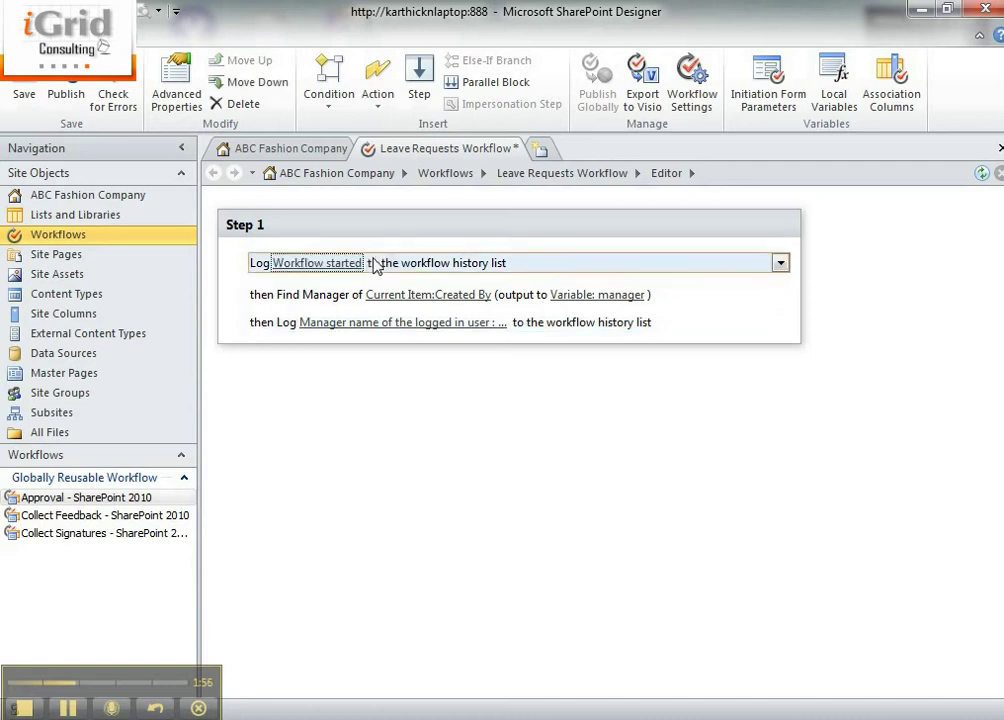
left_click(349, 265)
left_click(369, 263)
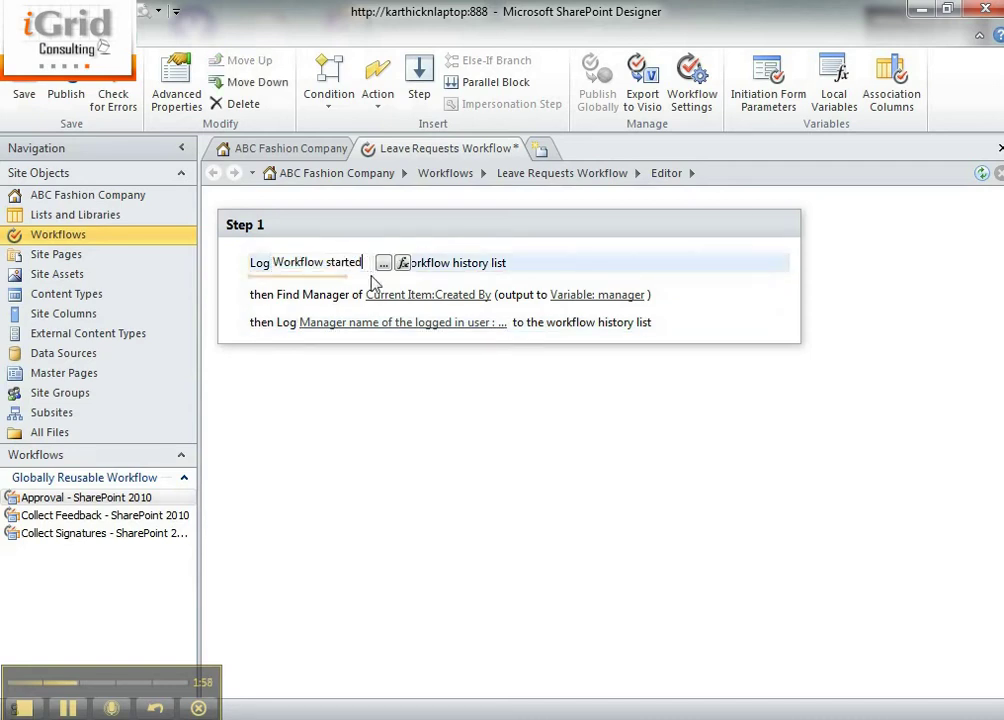
type("...")
left_click(353, 417)
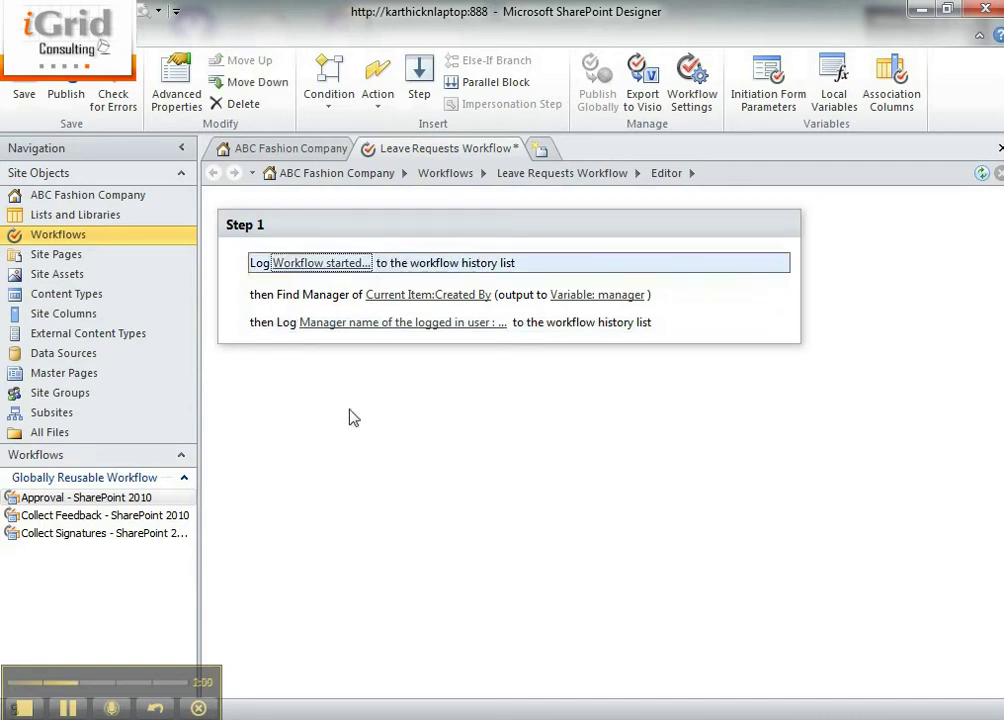
Search 'cent' in the Start menu to launch SharePoint 2010 Central Administration
key("super")
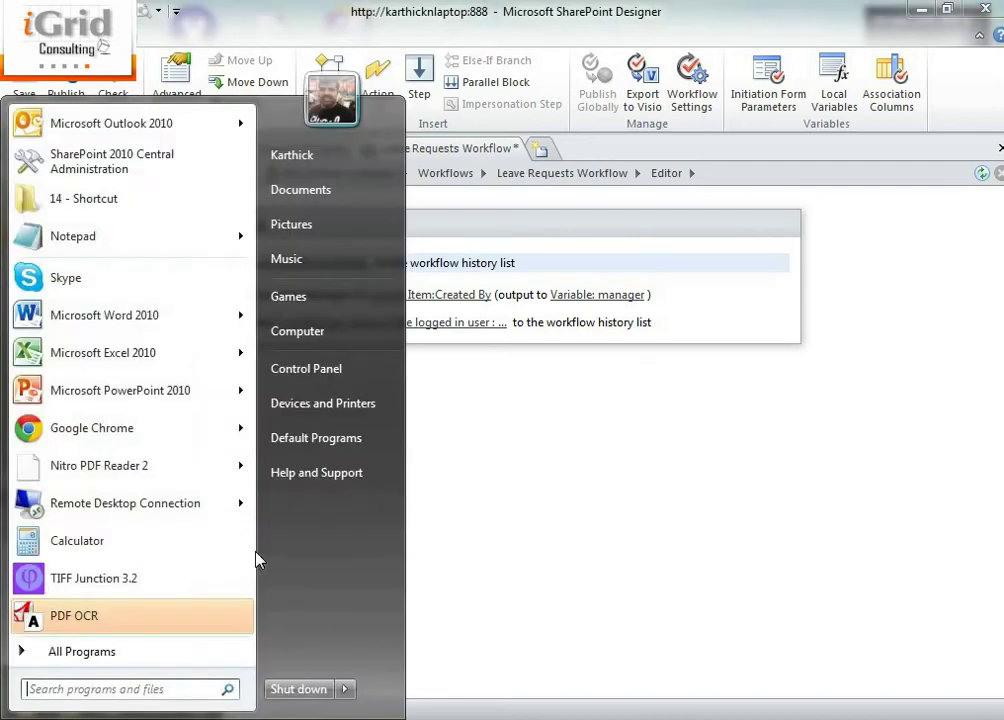
type("v")
key("BackSpace")
type("central")
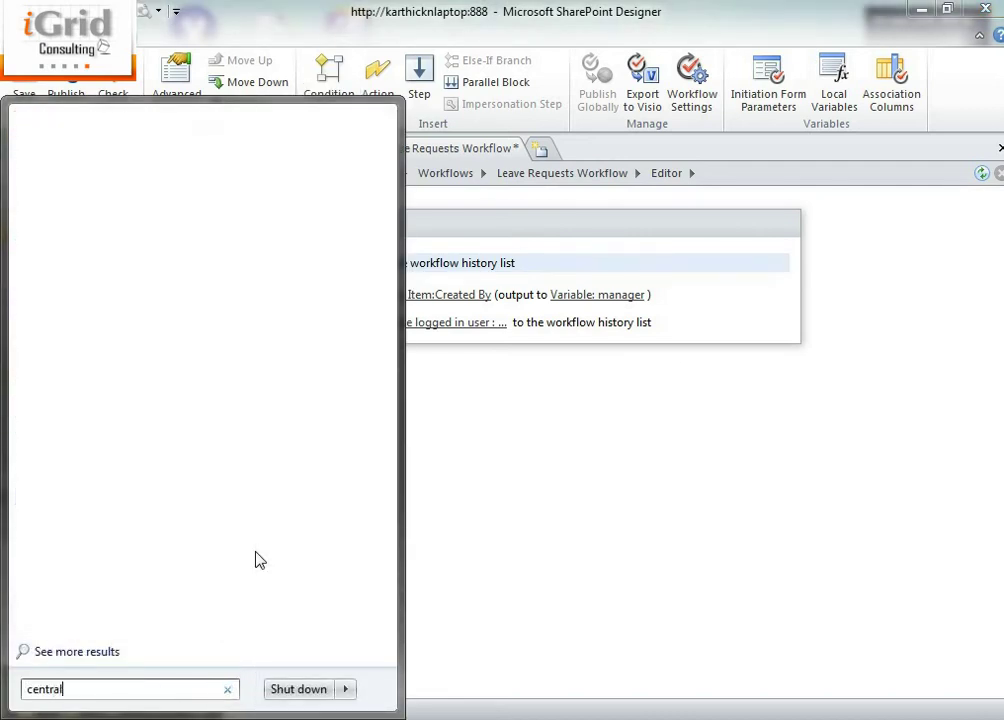
key("Return")
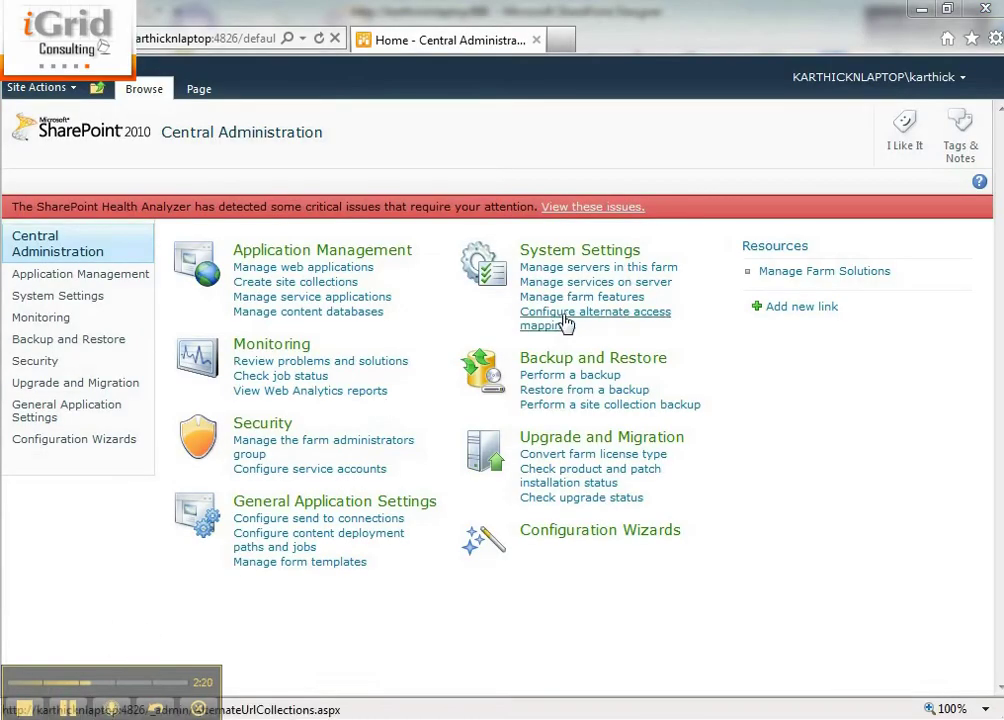
Go to Manage User Profiles in the User Profile Service Application, find the test user, and edit their profile
left_click(287, 299)
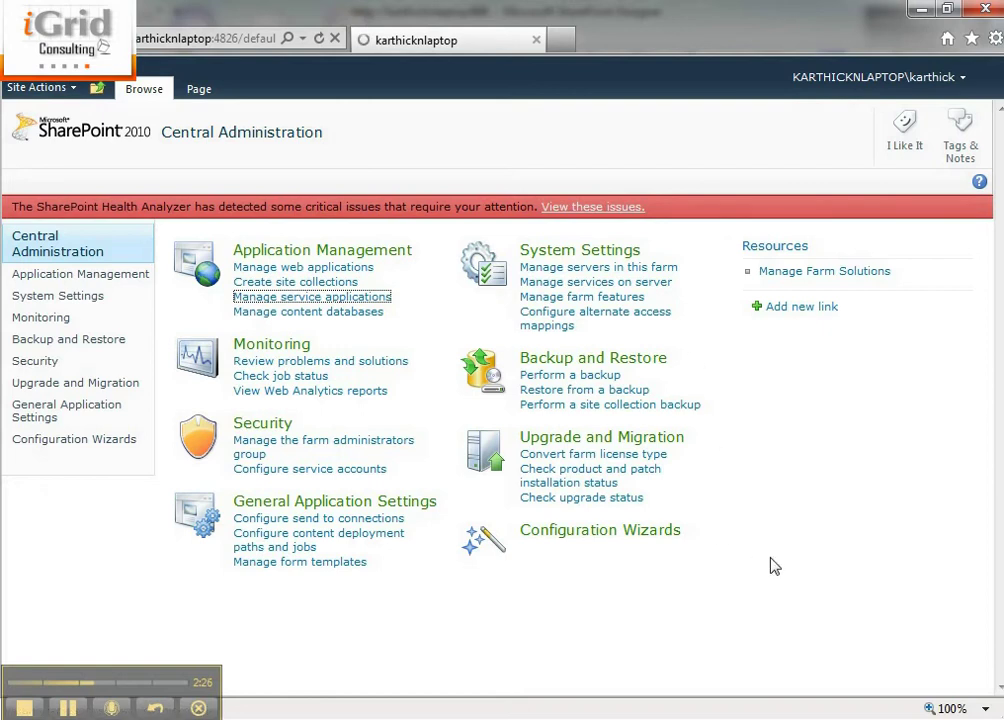
scroll(598, 520, "down", 5)
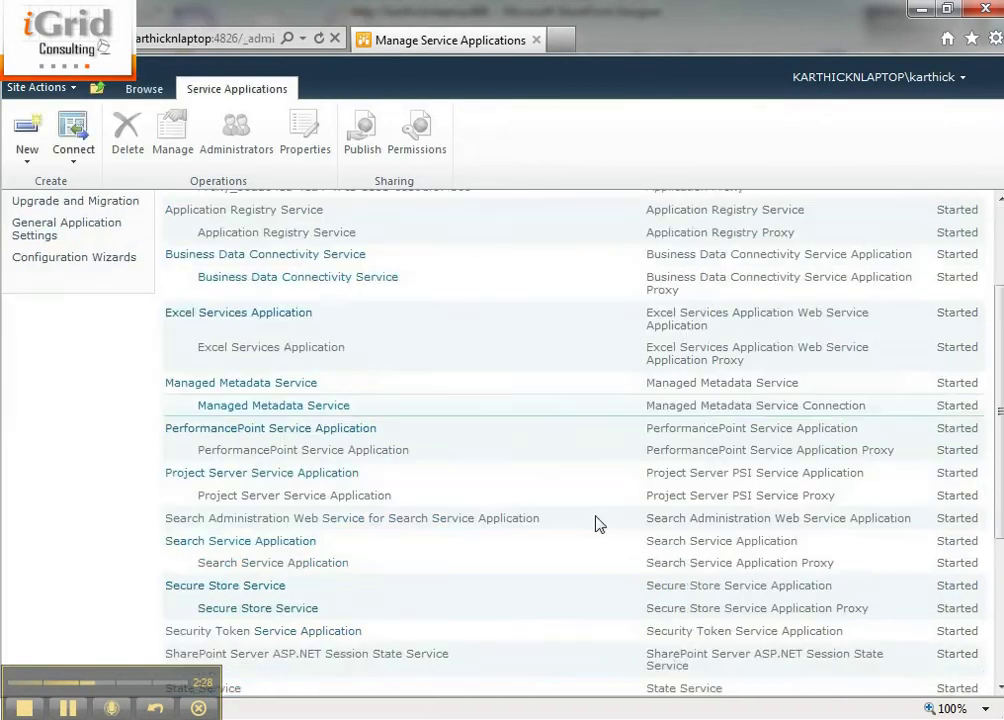
left_click(255, 615)
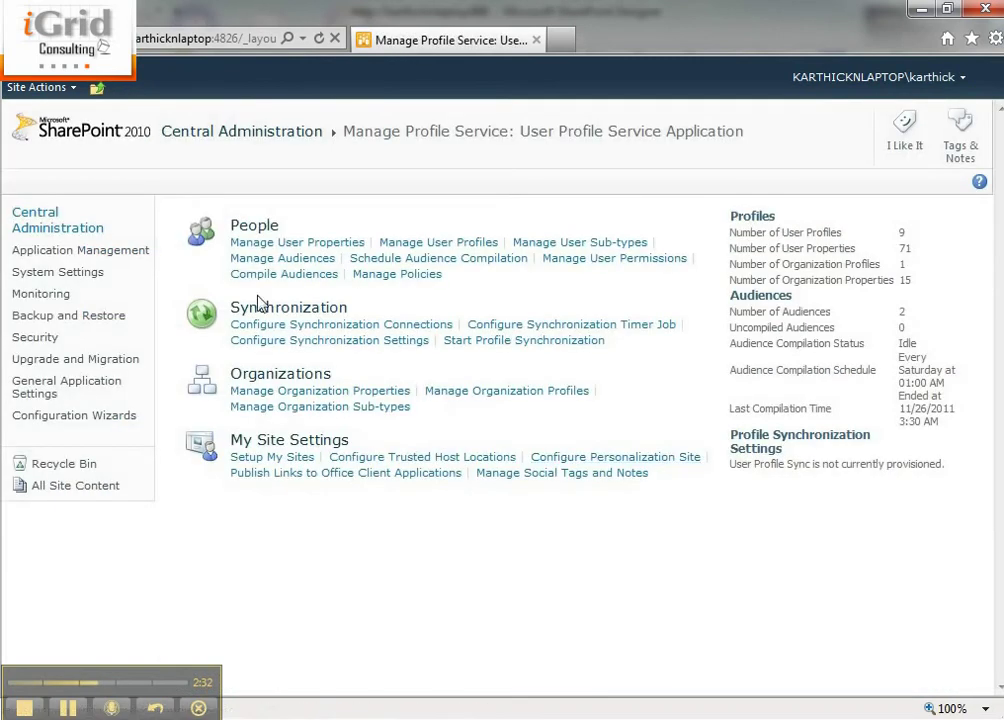
left_click(395, 246)
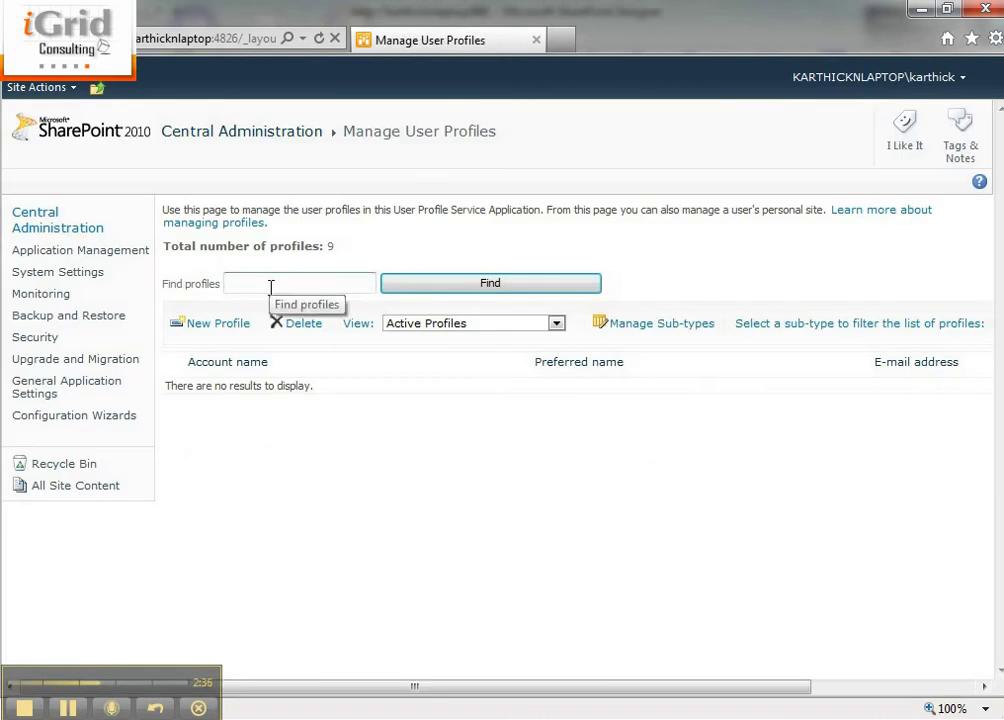
key("Return")
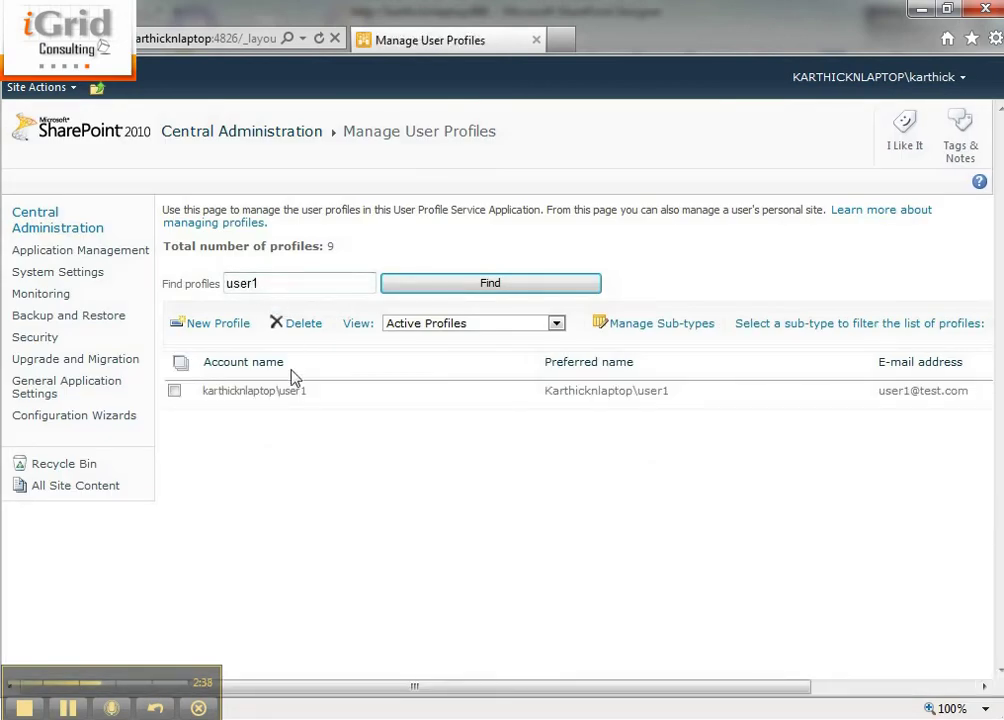
left_click(327, 398)
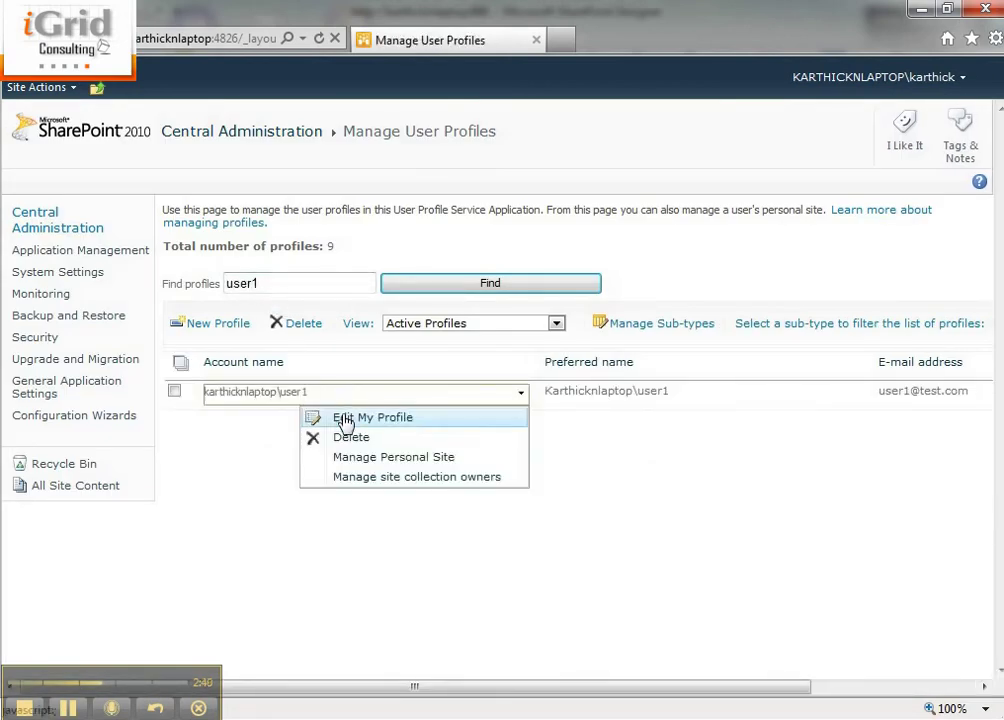
left_click(336, 416)
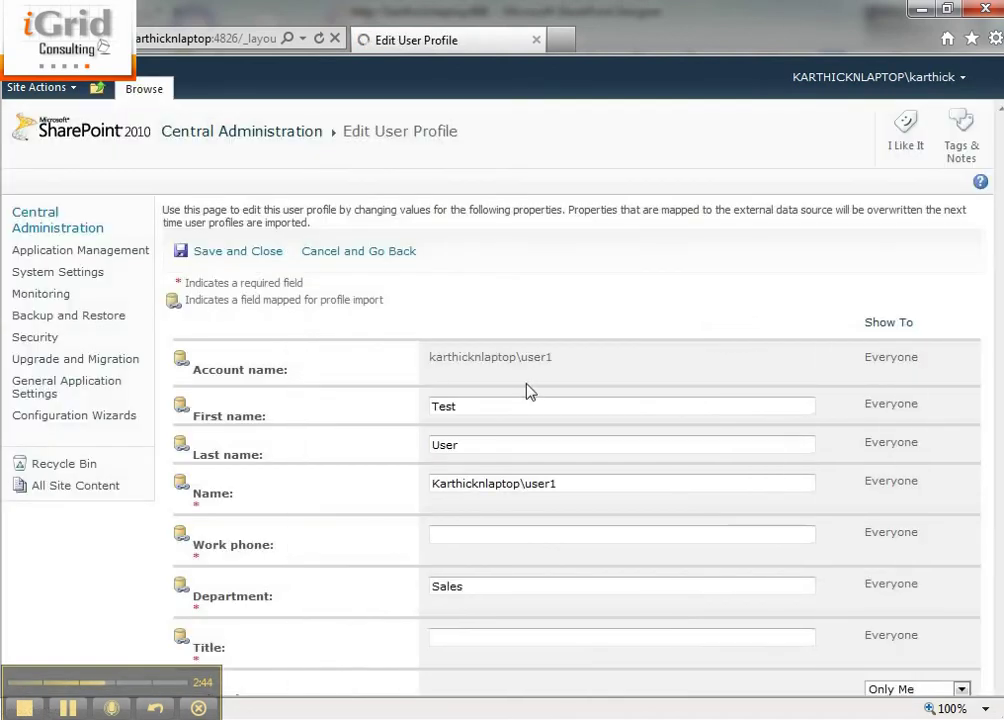
Enter and resolve the profile's manager, save the profile, and switch back to SharePoint Designer
scroll(545, 529, "down", 3)
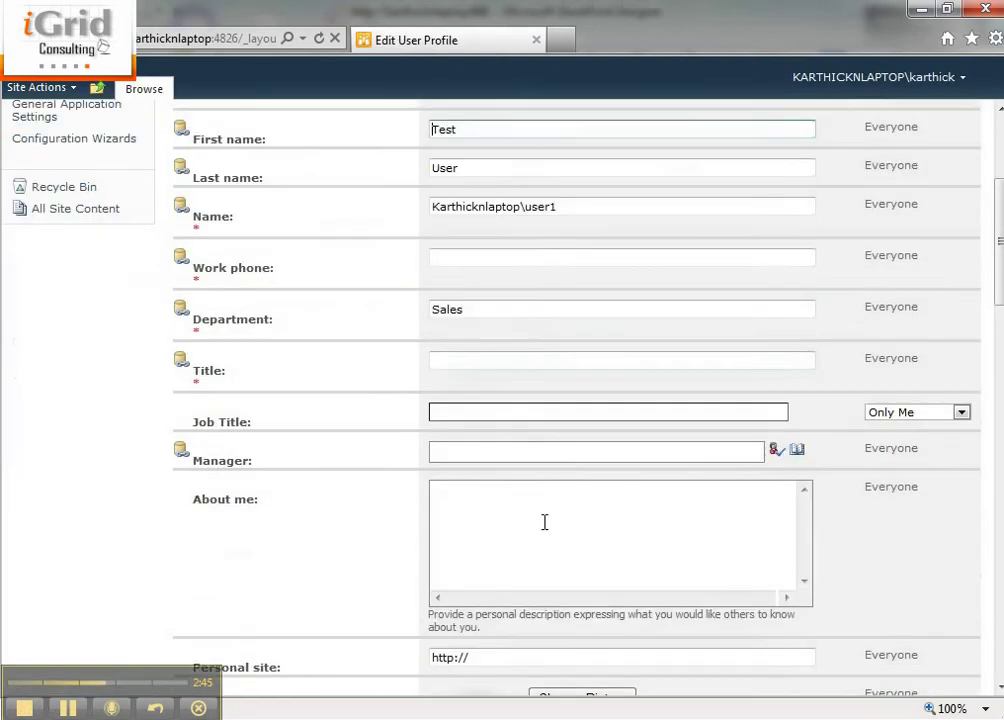
left_click(451, 457)
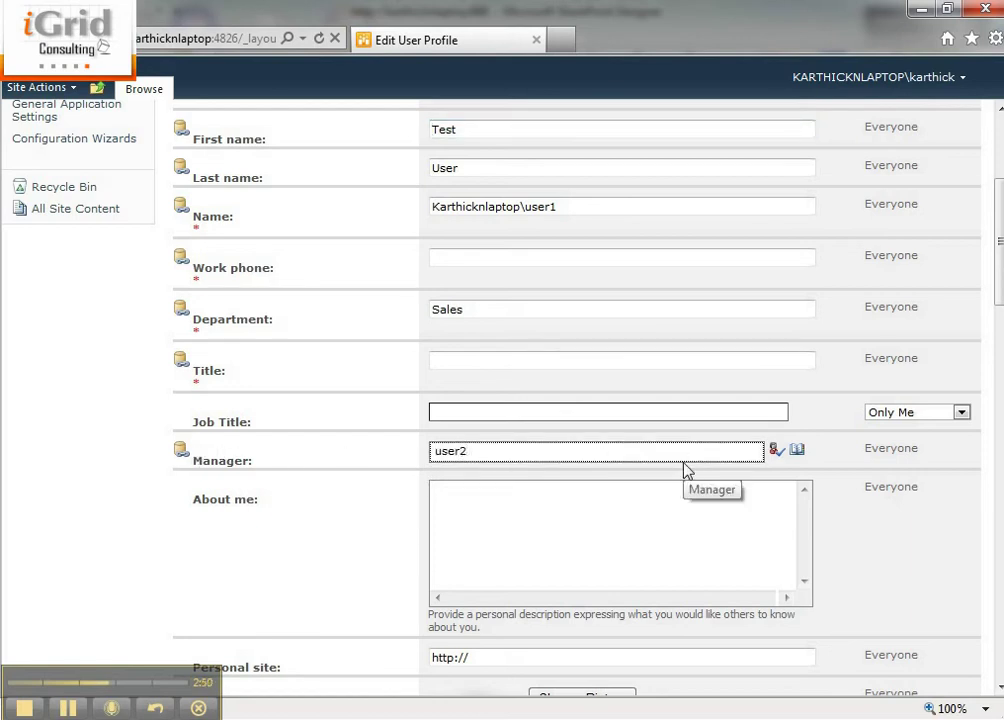
key("ctrl+k")
scroll(719, 594, "down", 5)
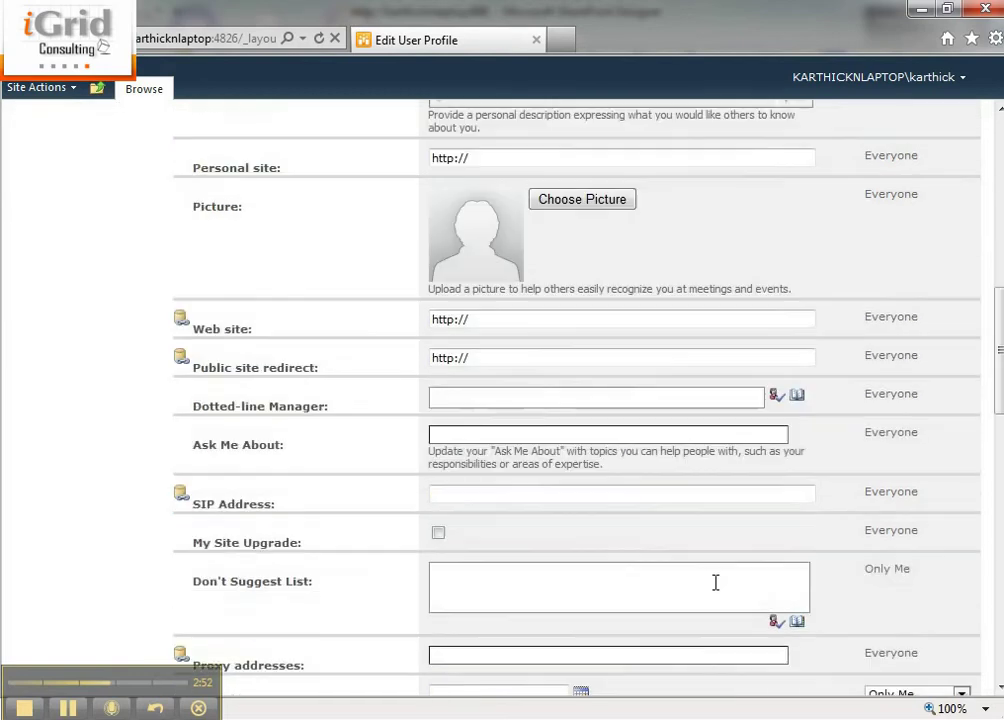
scroll(701, 505, "down", 5)
scroll(615, 565, "down", 7)
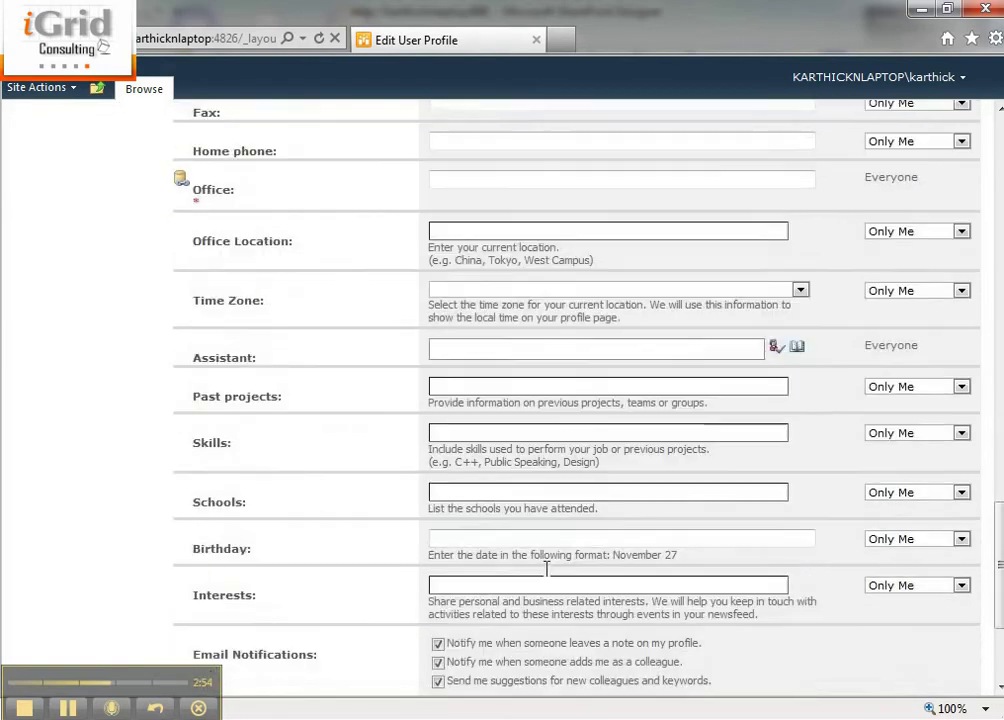
left_click(200, 666)
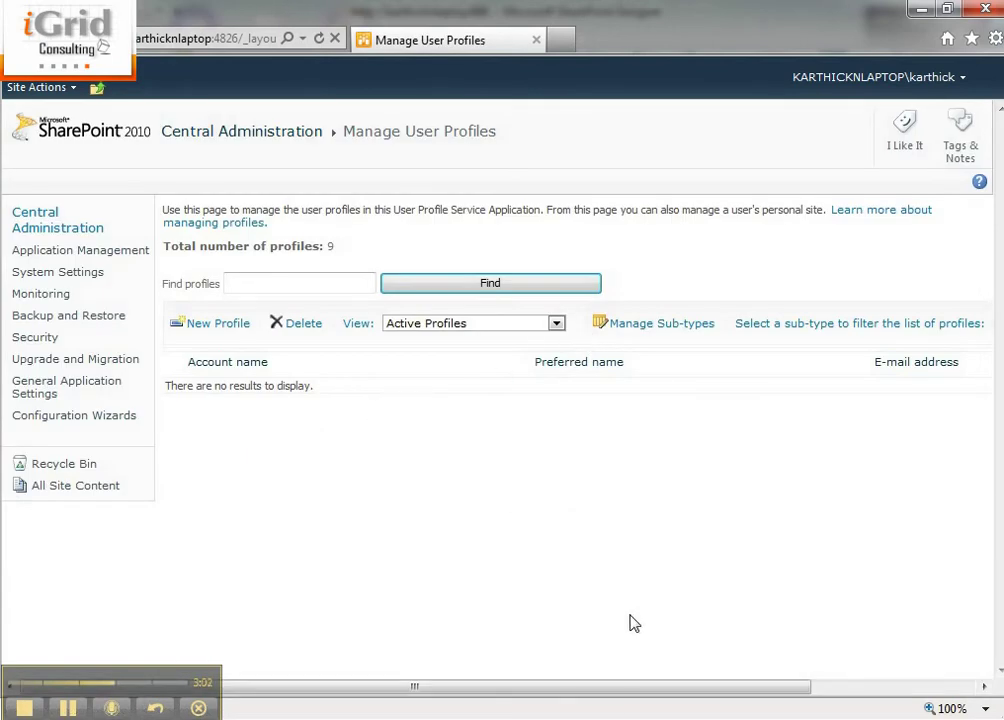
left_click(573, 712)
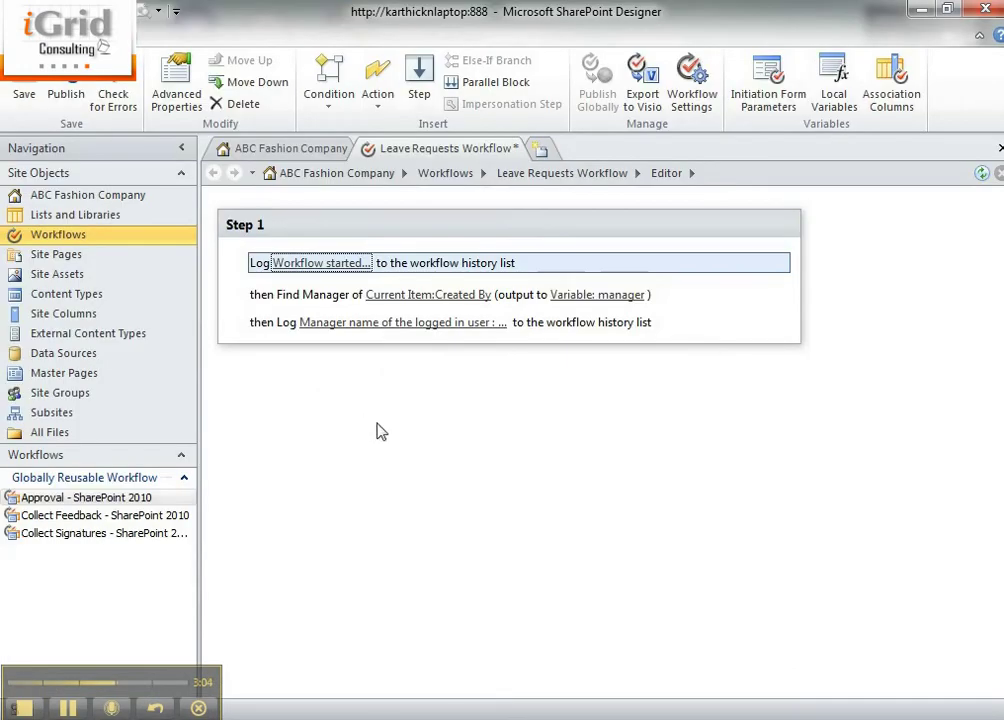
Verify the Leave Requests Workflow has no errors and open its settings page
left_click(108, 100)
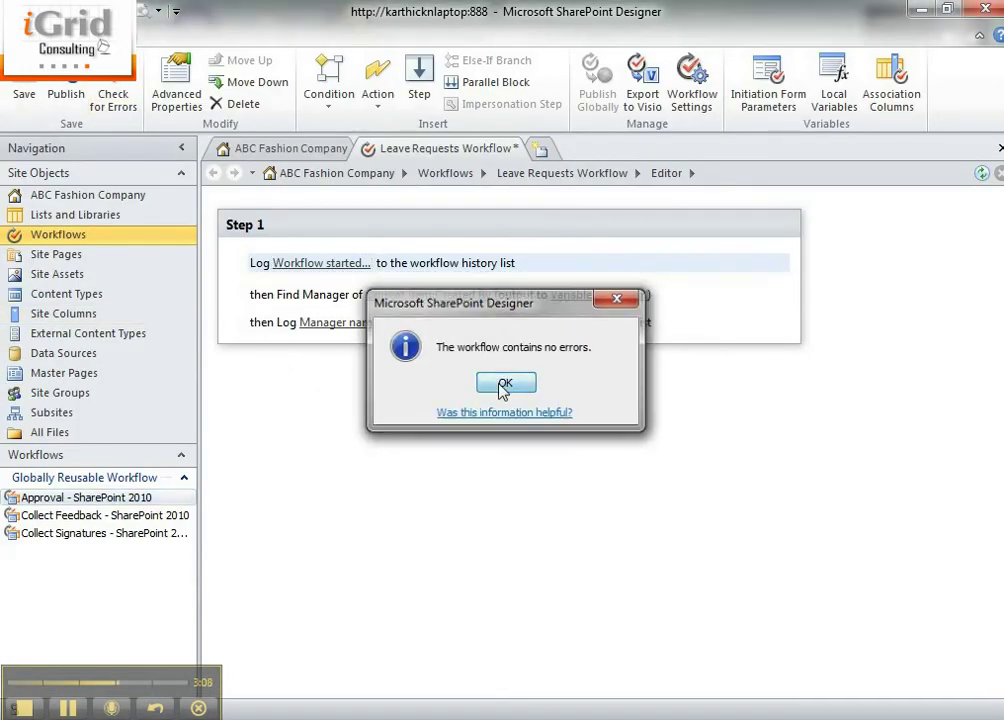
left_click(503, 386)
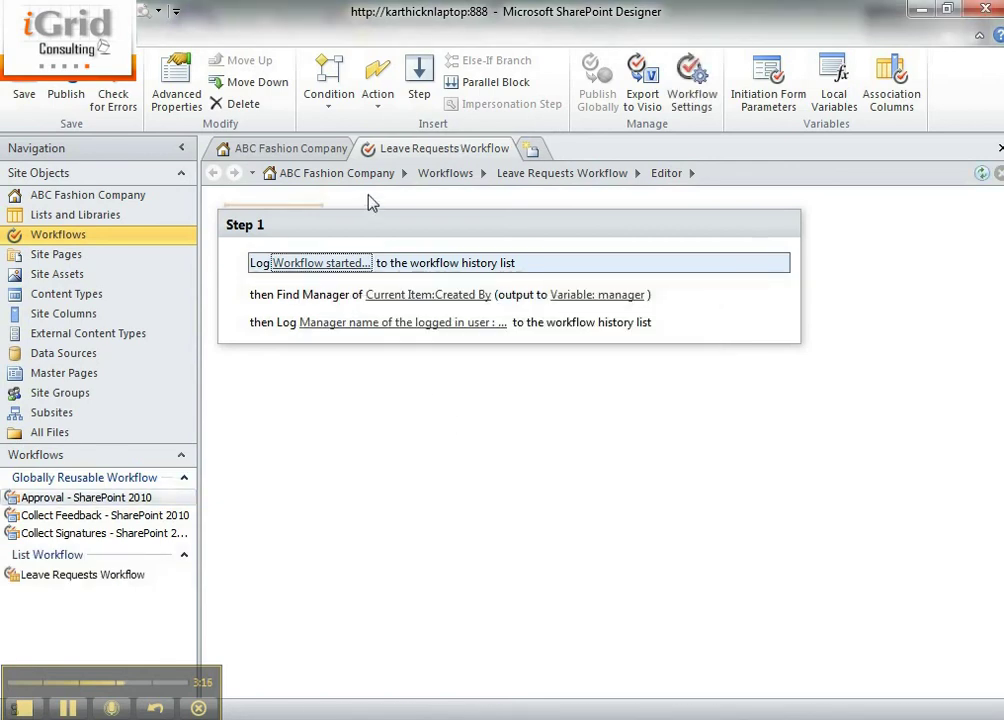
left_click(548, 173)
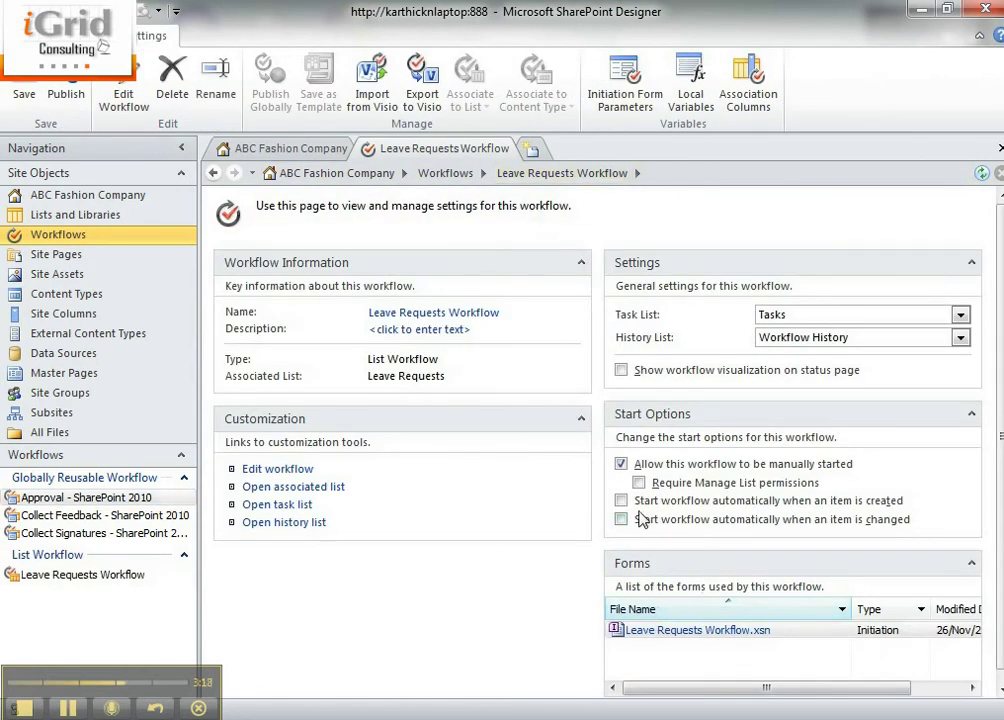
Enable 'Start workflow automatically when an item is created' and publish the workflow
left_click(792, 504)
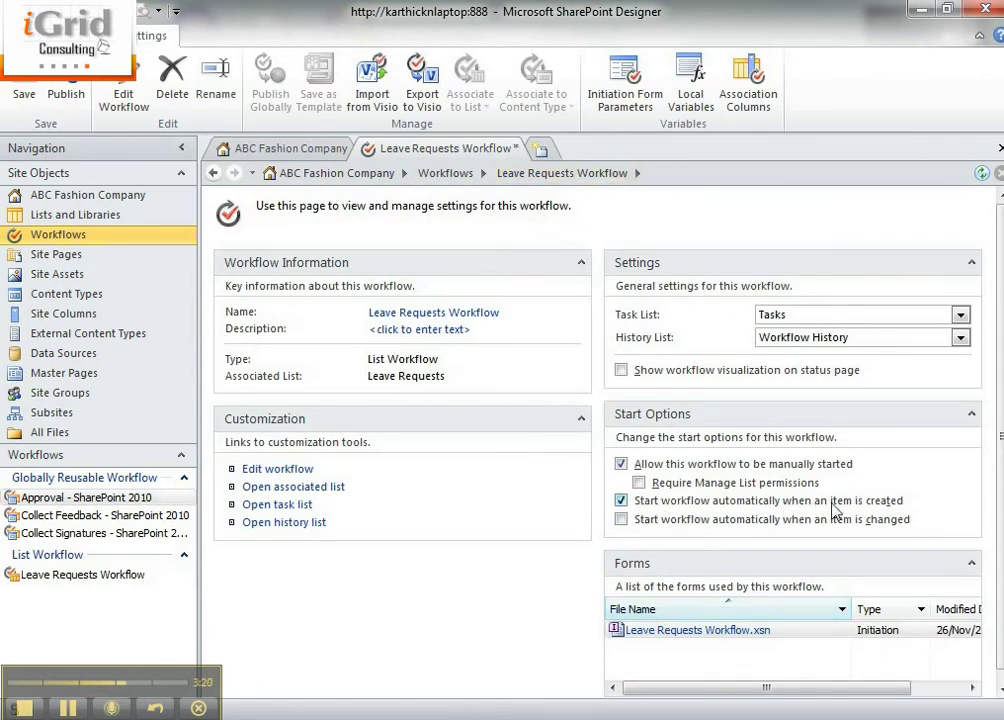
left_click(70, 90)
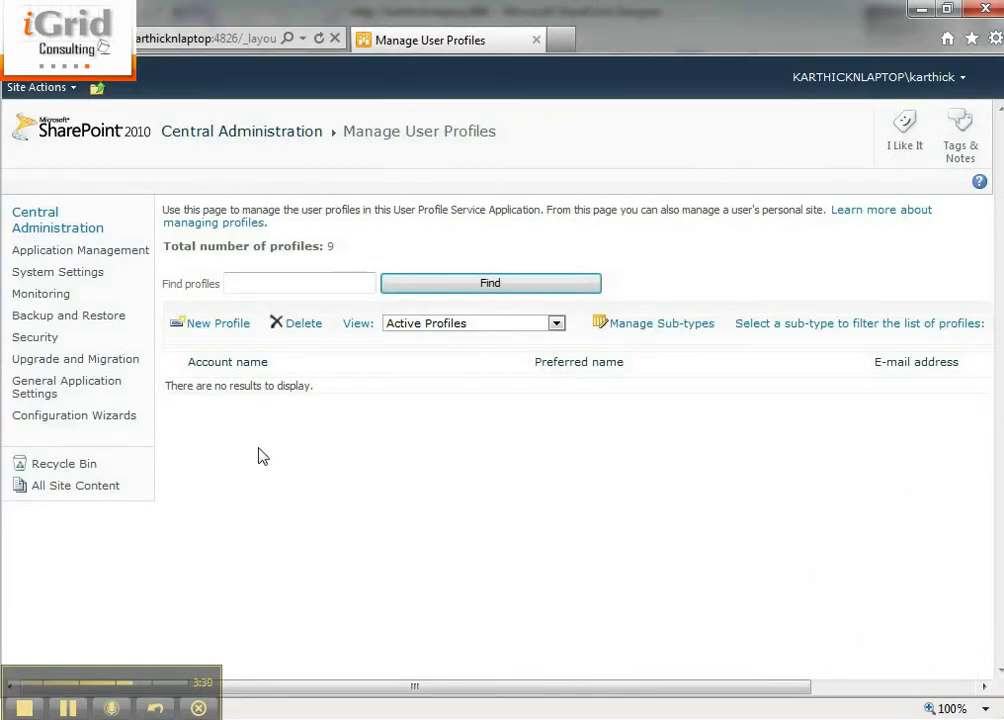
Run 'iexplore' with the ABC Fashion Company site URL to open the site in Internet Explorer
key("super+r")
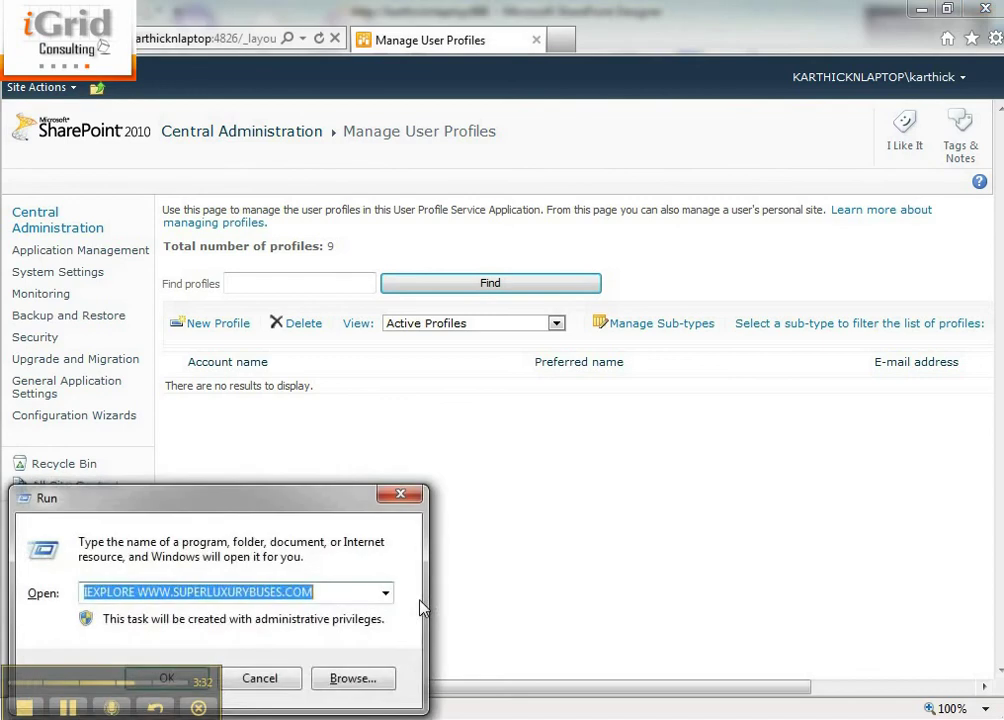
type("iexplore")
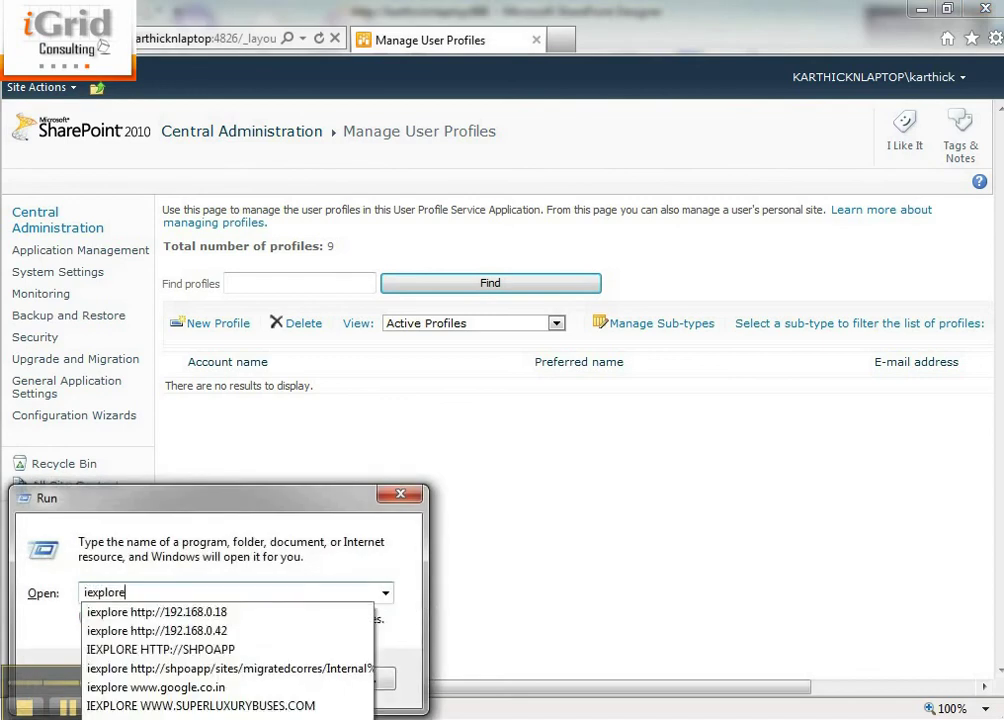
type(" http://karthicknlaptop:888")
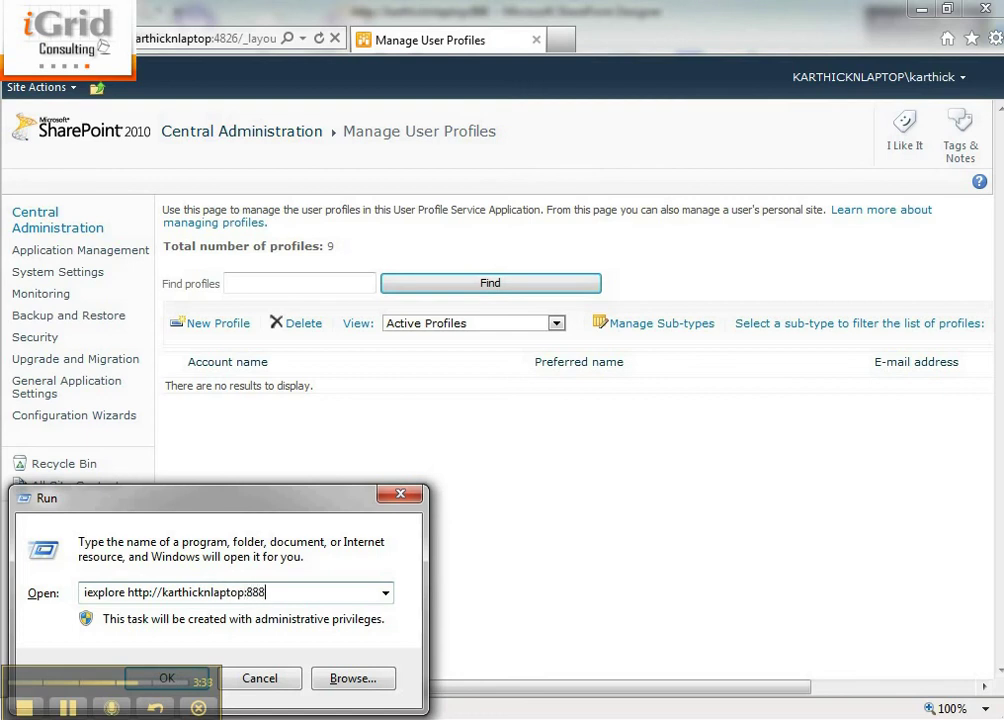
key("Return")
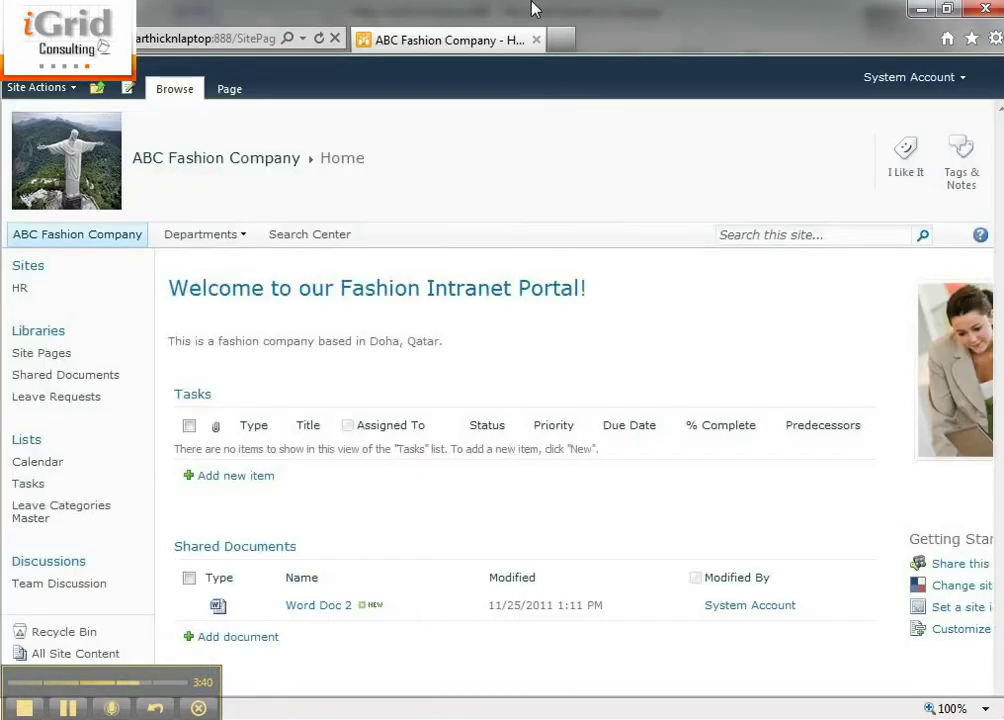
Check the Leave Requests library's workflow settings, then choose to sign in as a different user
left_click(38, 399)
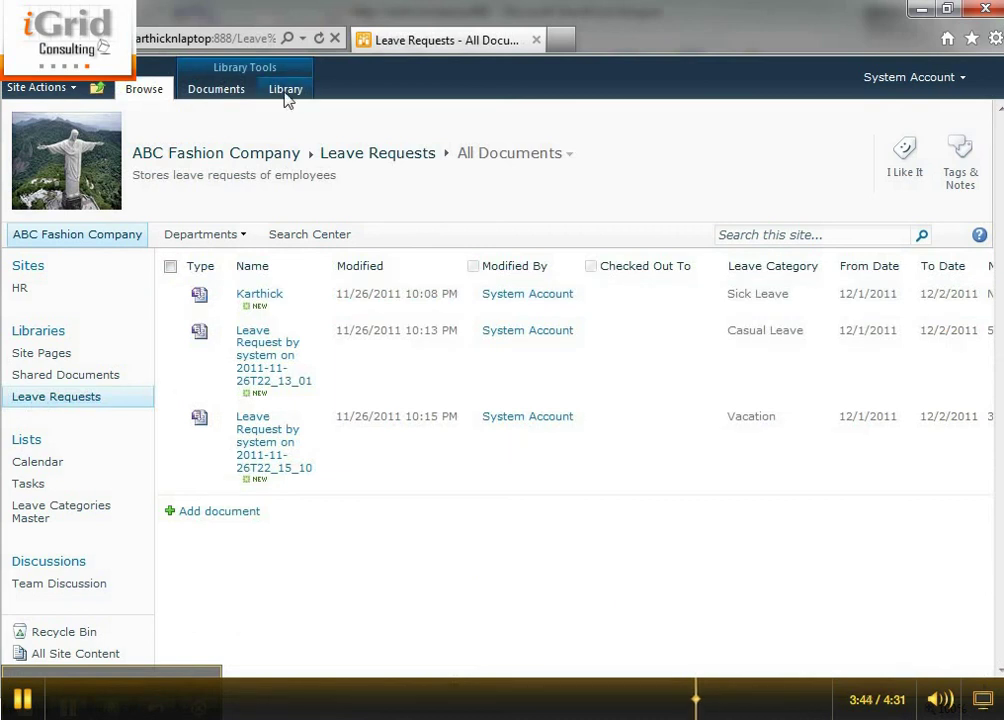
left_click(285, 89)
left_click(950, 139)
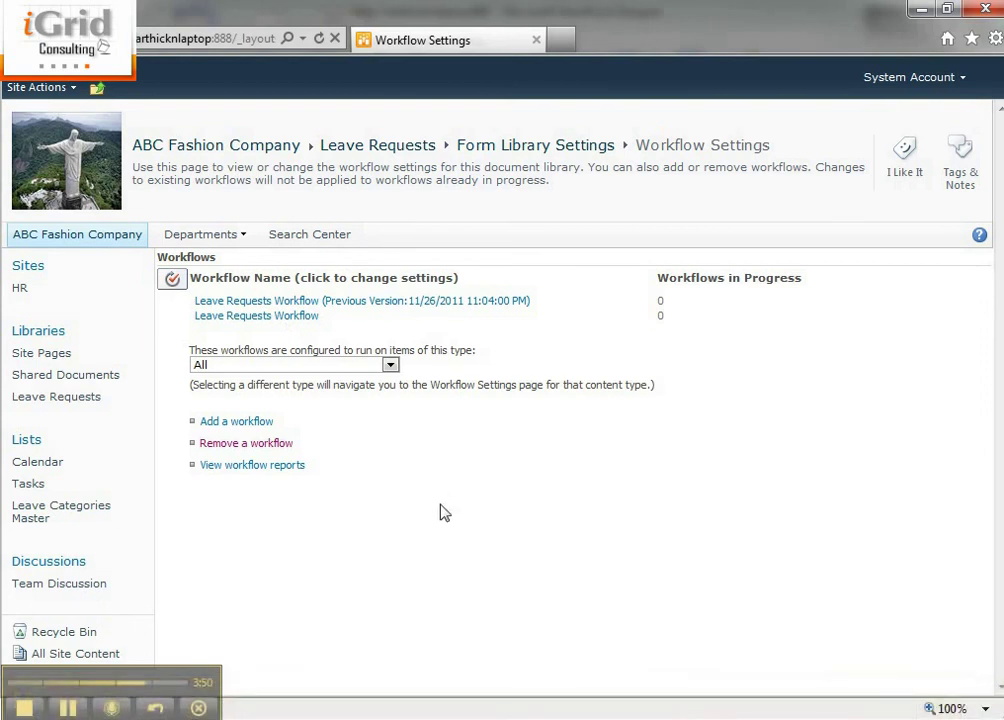
key("alt+Left")
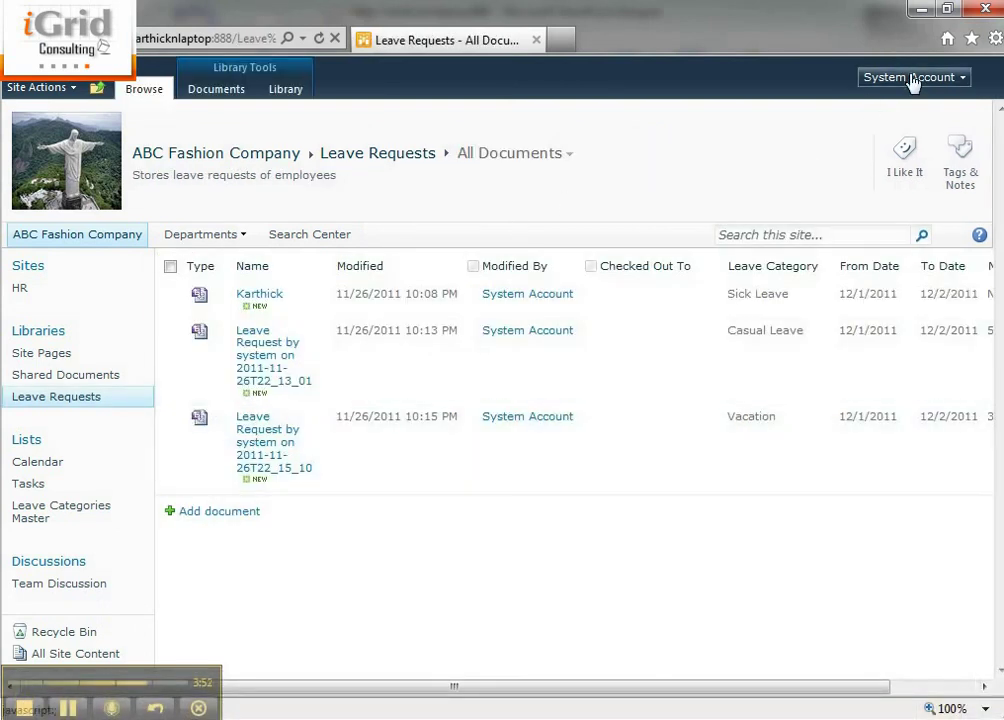
left_click(903, 77)
left_click(869, 252)
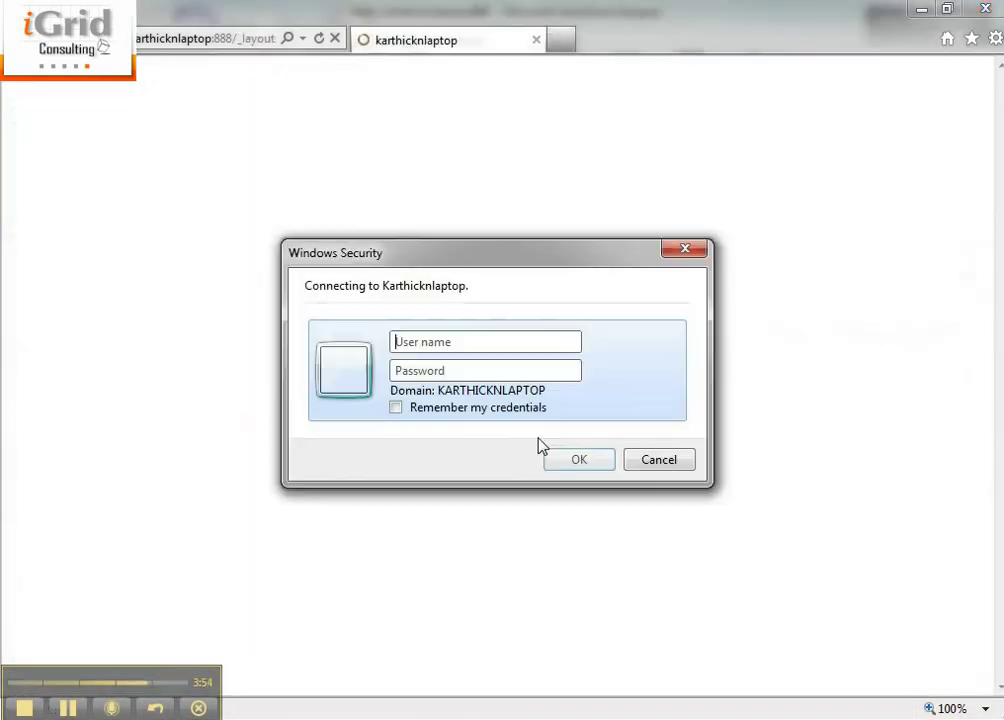
Enter the test user's user name and password in Windows Security and sign in
left_click(468, 341)
type("user")
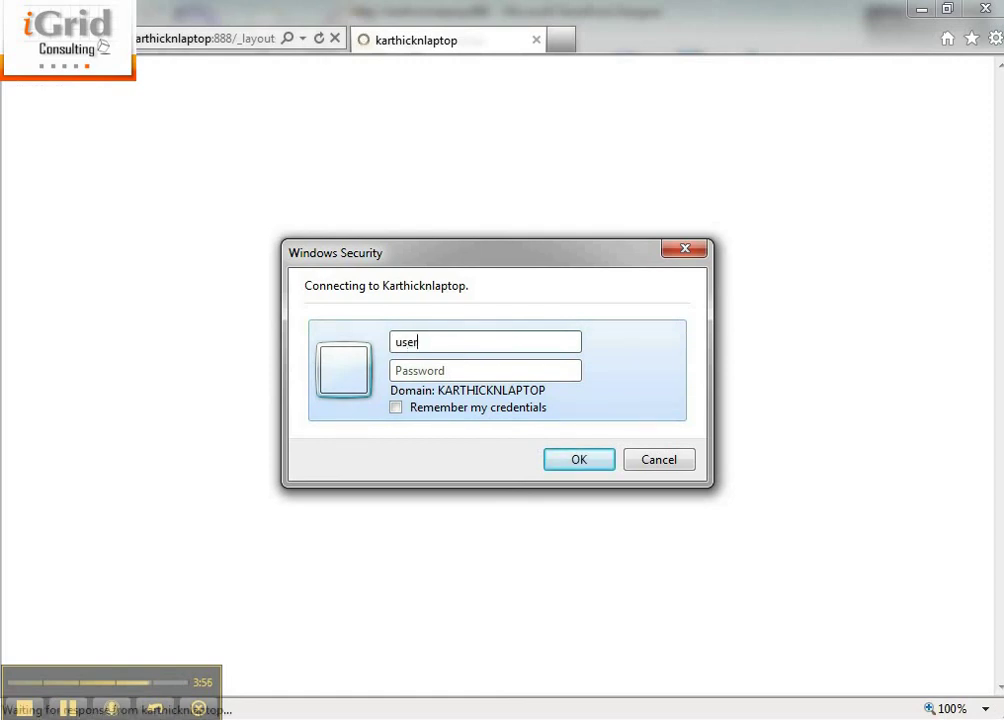
type("1")
key("Tab")
type("p")
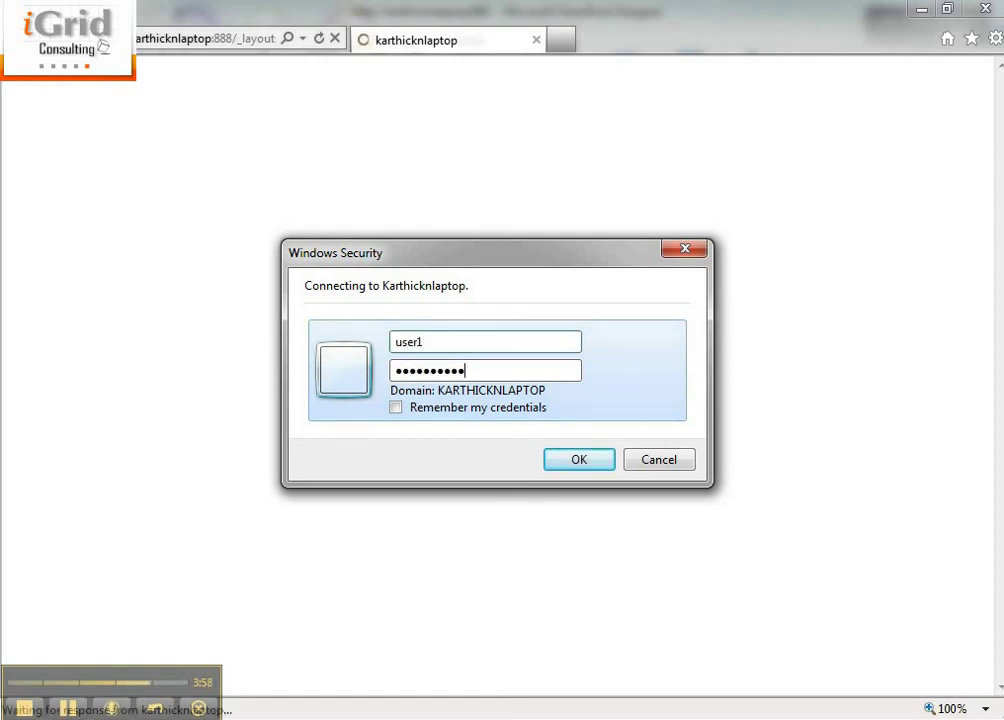
key("Return")
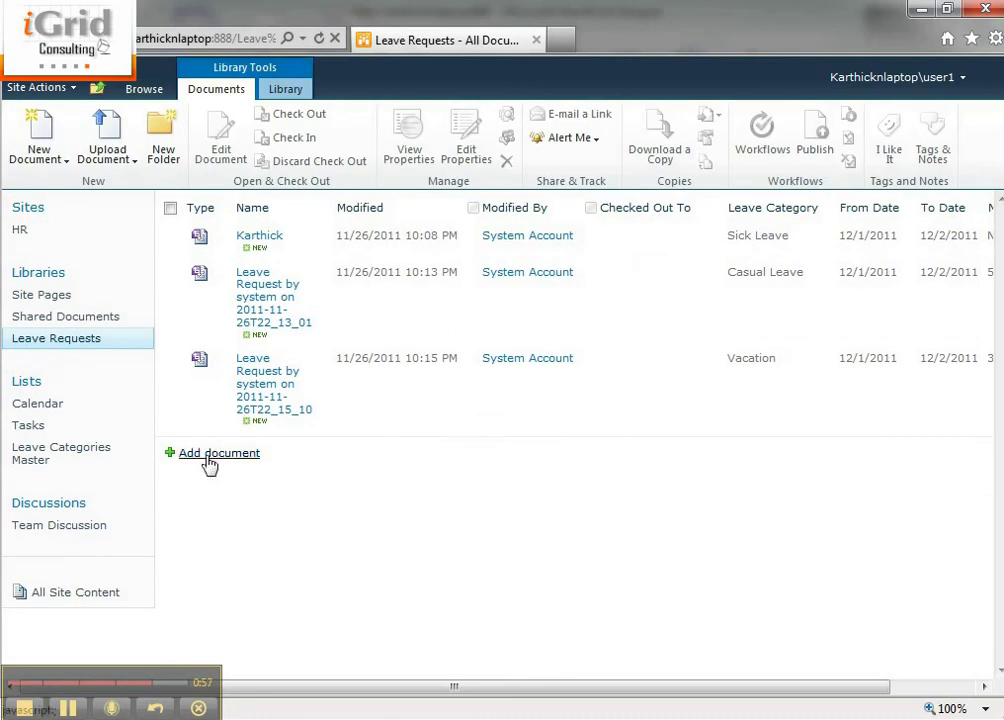
Fill in a new leave request as Casual Leave with a To Date of 12/3/2011
left_click(205, 455)
left_click(590, 252)
left_click(571, 294)
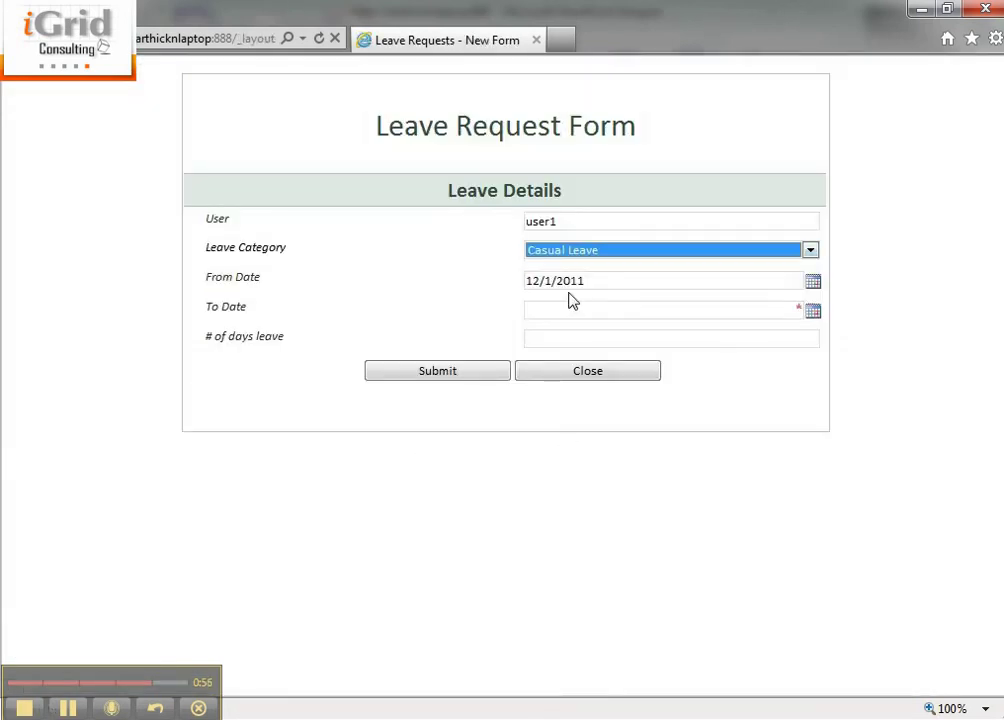
left_click(650, 310)
left_click(813, 312)
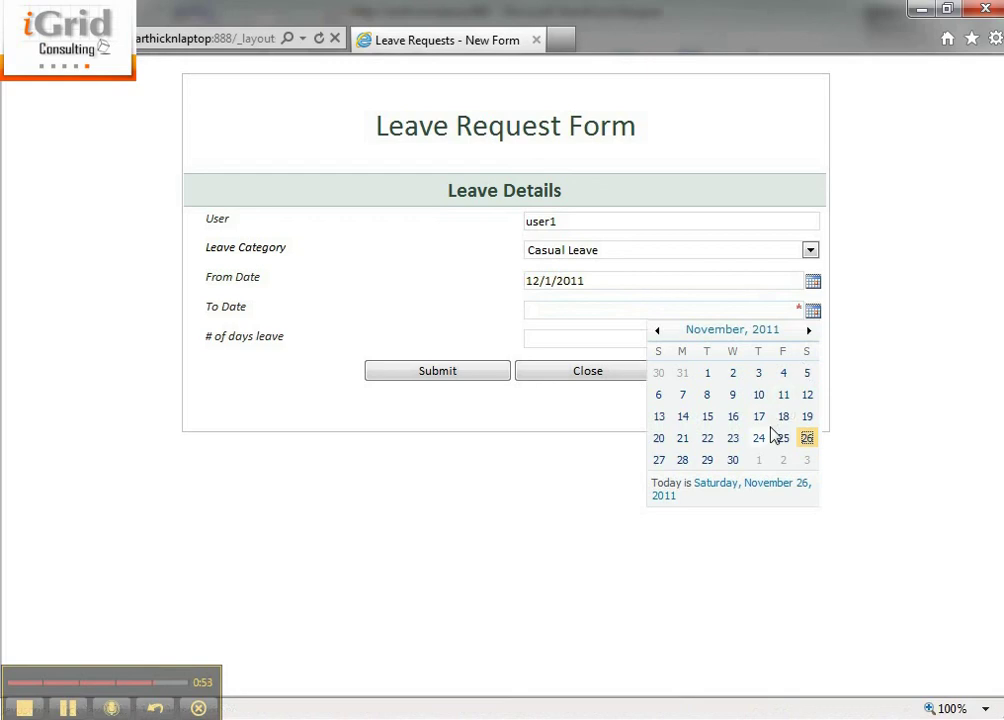
left_click(767, 435)
left_click(812, 312)
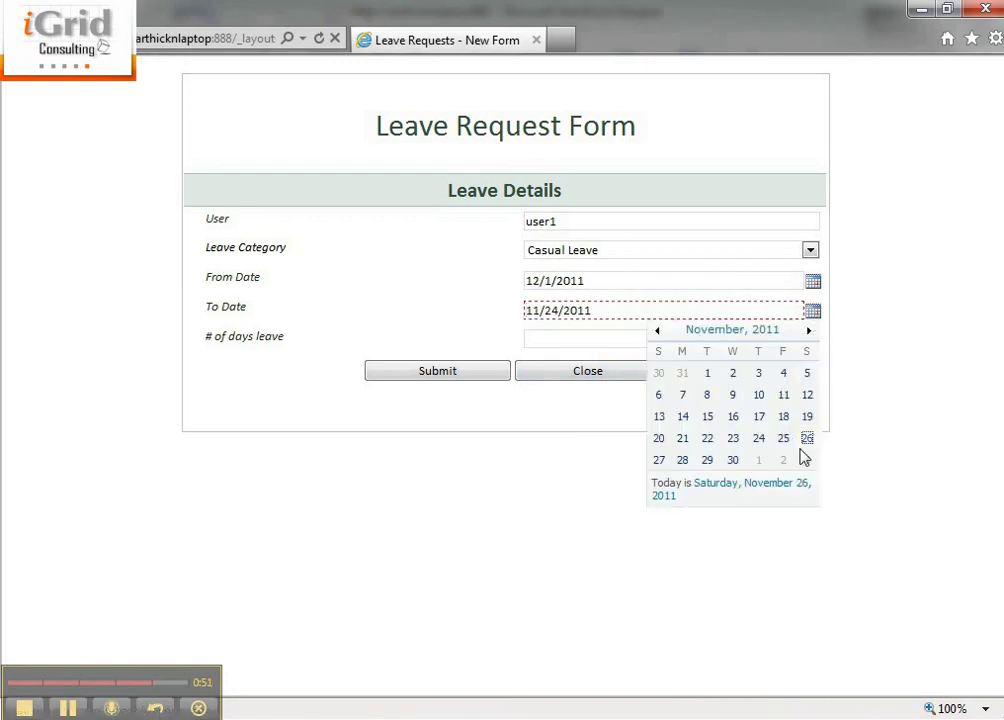
left_click(808, 460)
Submit the request, refresh until its Leave Requests Workflow shows Completed, and open that status page
left_click(465, 376)
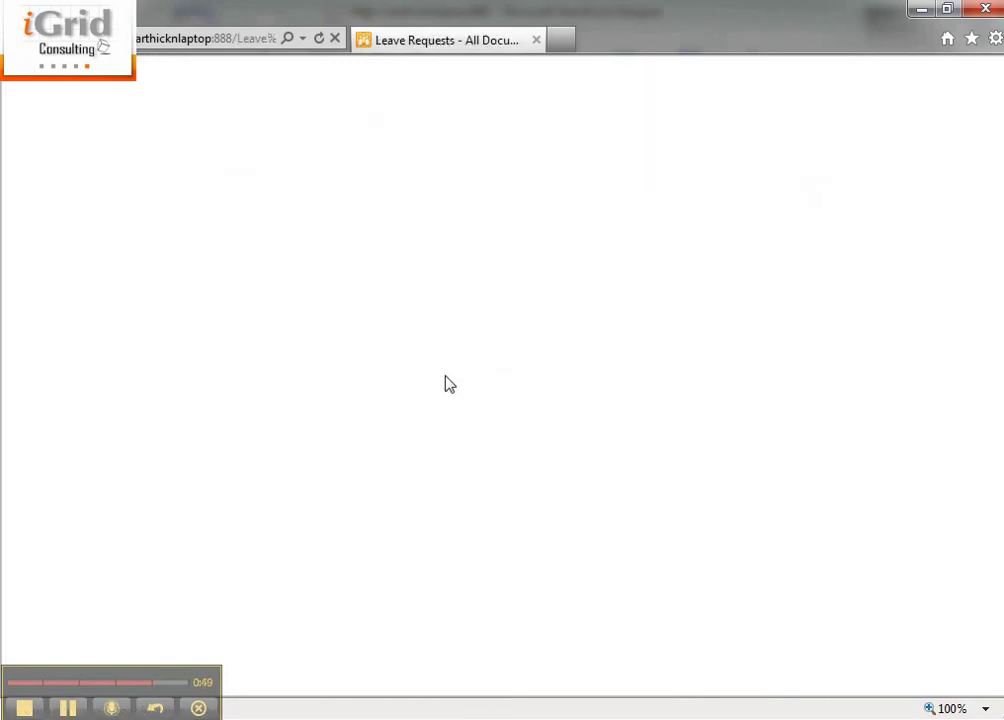
left_click_drag(476, 688, 840, 712)
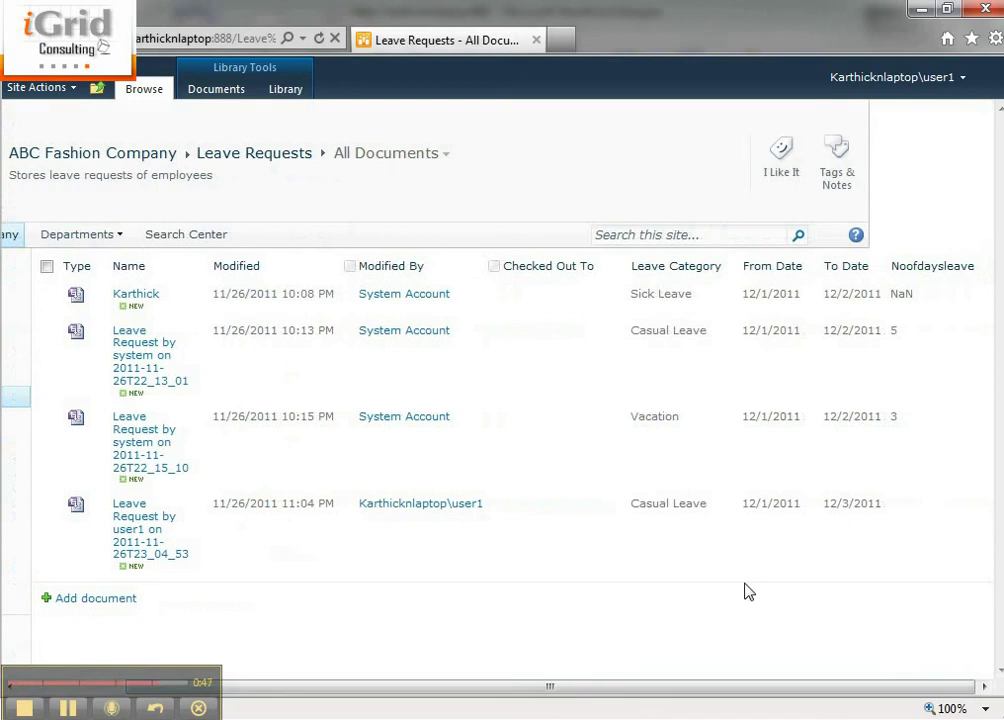
key("F5")
left_click_drag(645, 688, 880, 690)
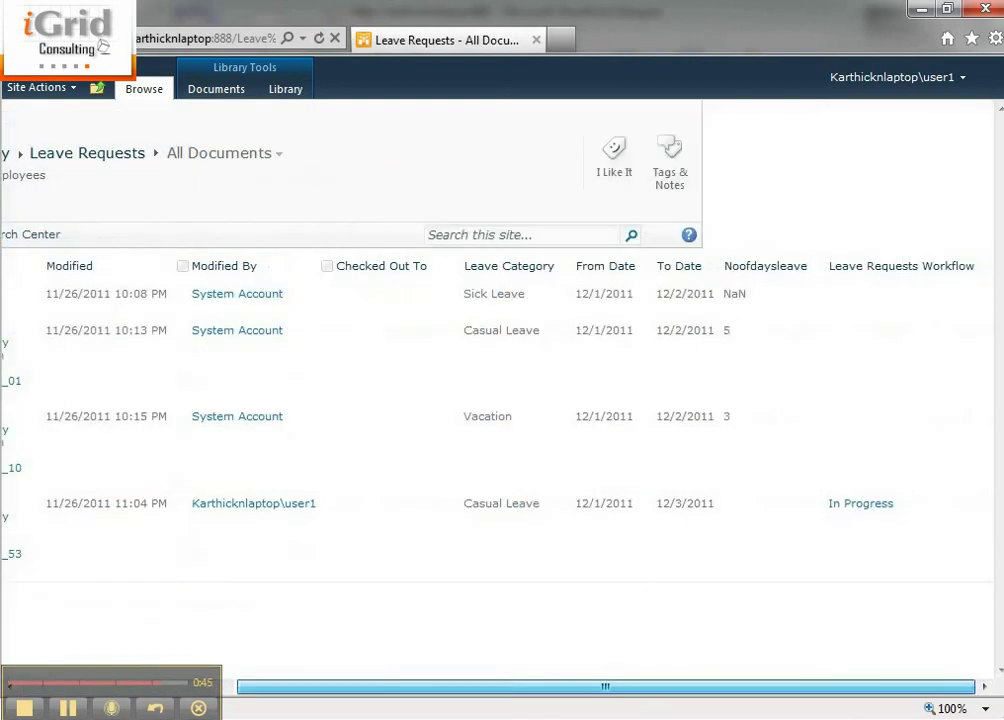
key("F5")
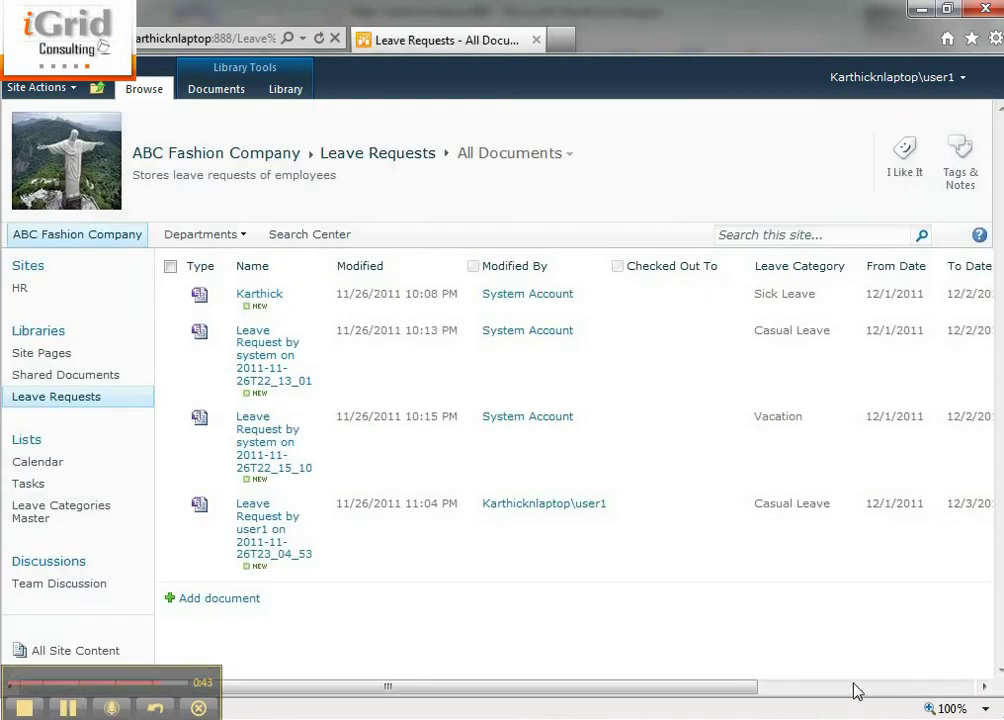
left_click(854, 688)
left_click(845, 505)
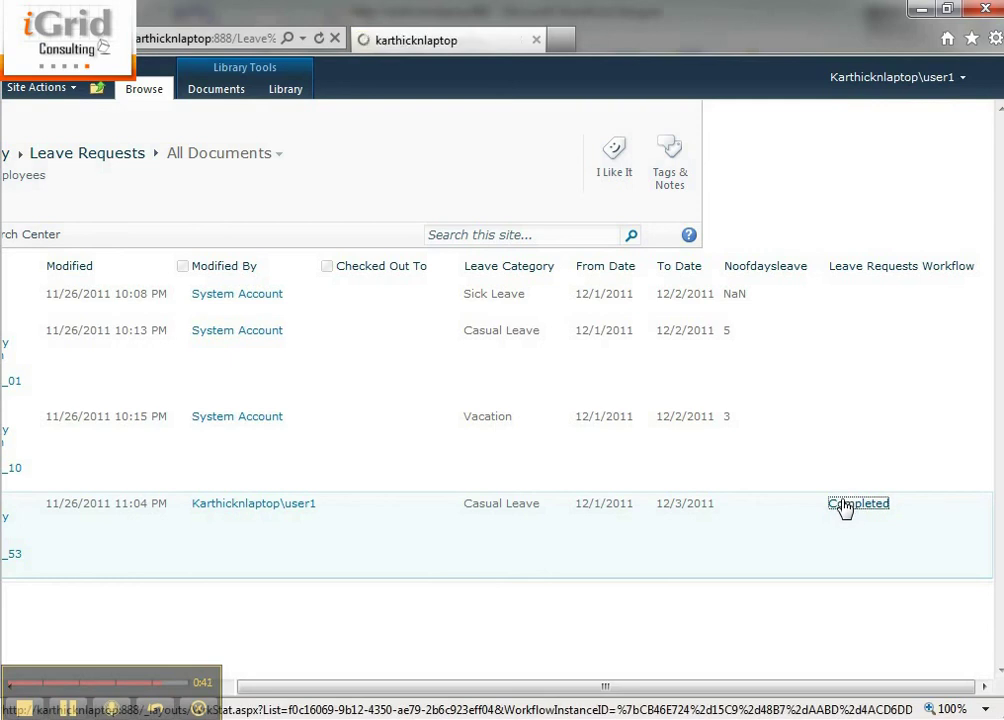